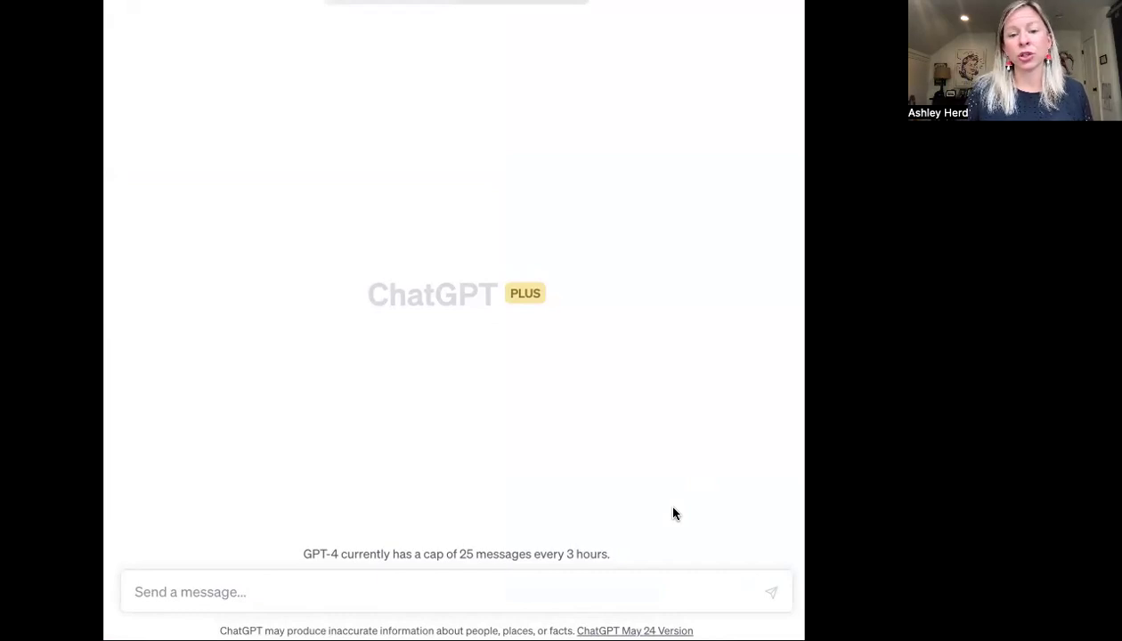
- Submit the prompt "Please write a job posting for an Account Manager role" and dismiss the chat pop-up
{"action": "left_click", "coordinate": [312, 597]}
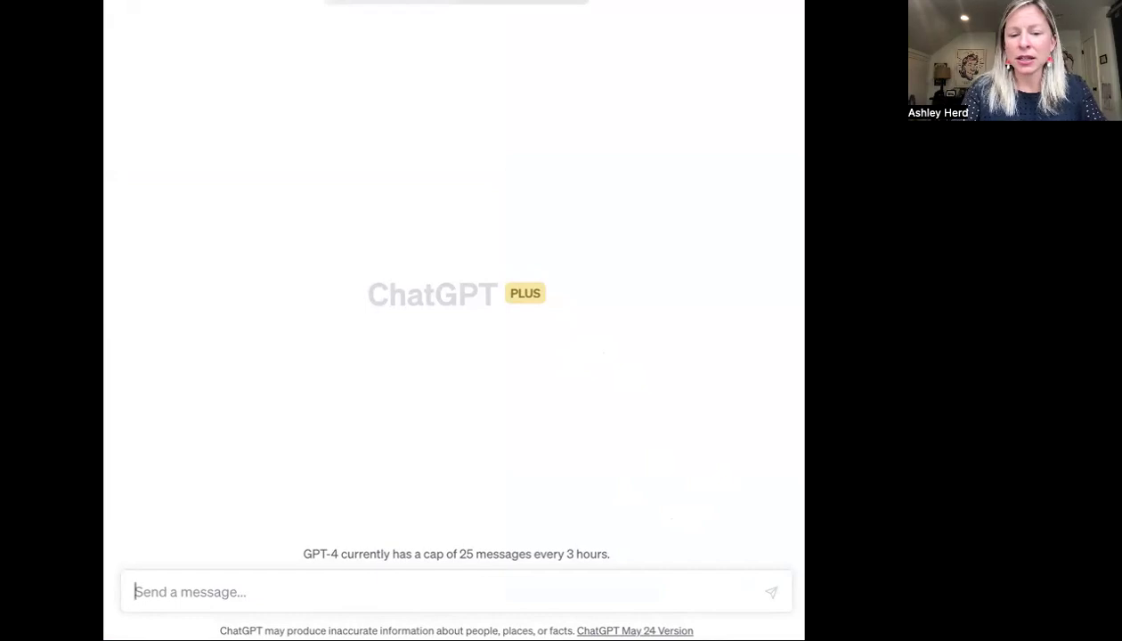
{"action": "type", "text": "Pleas"}
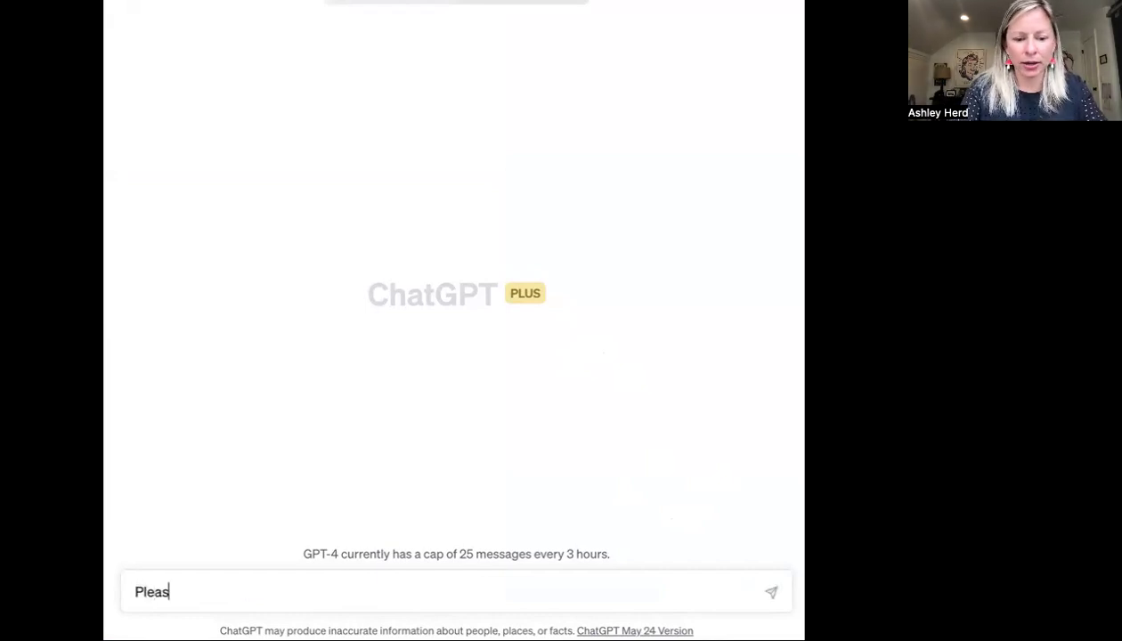
{"action": "type", "text": "e write a job posting"}
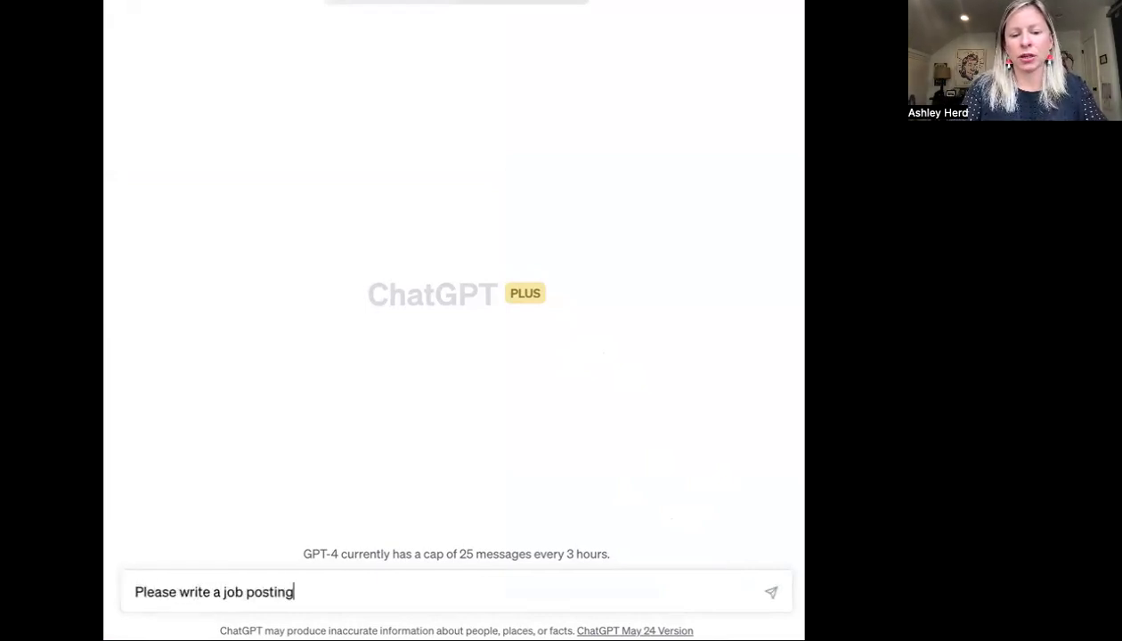
{"action": "type", "text": " for an Account Manager role"}
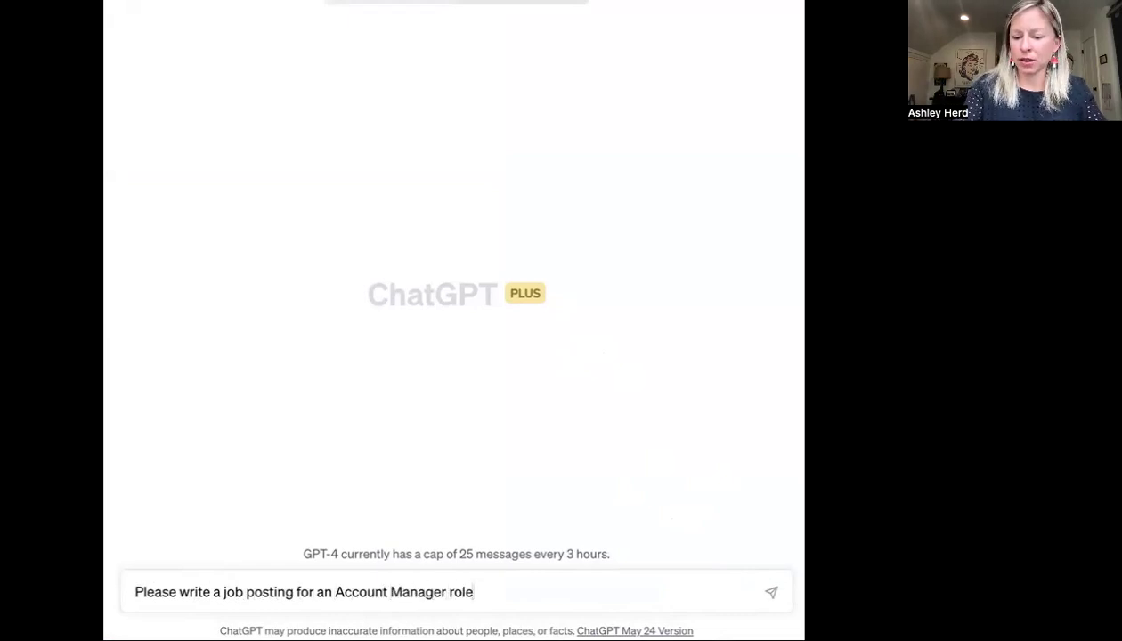
{"action": "key", "text": "Return"}
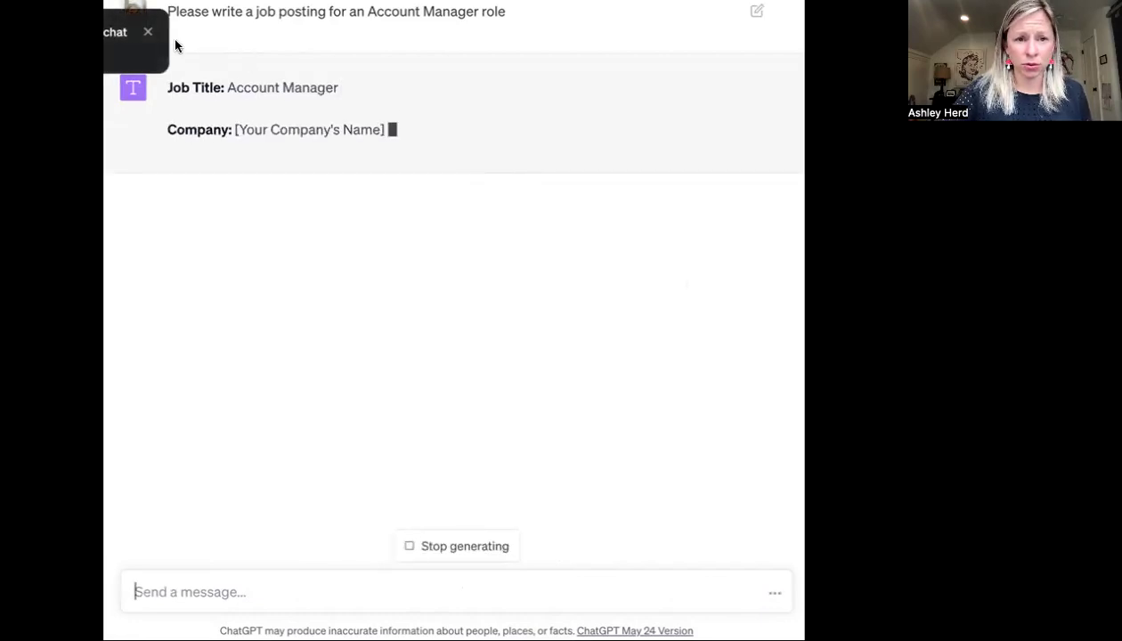
{"action": "left_click", "coordinate": [148, 32]}
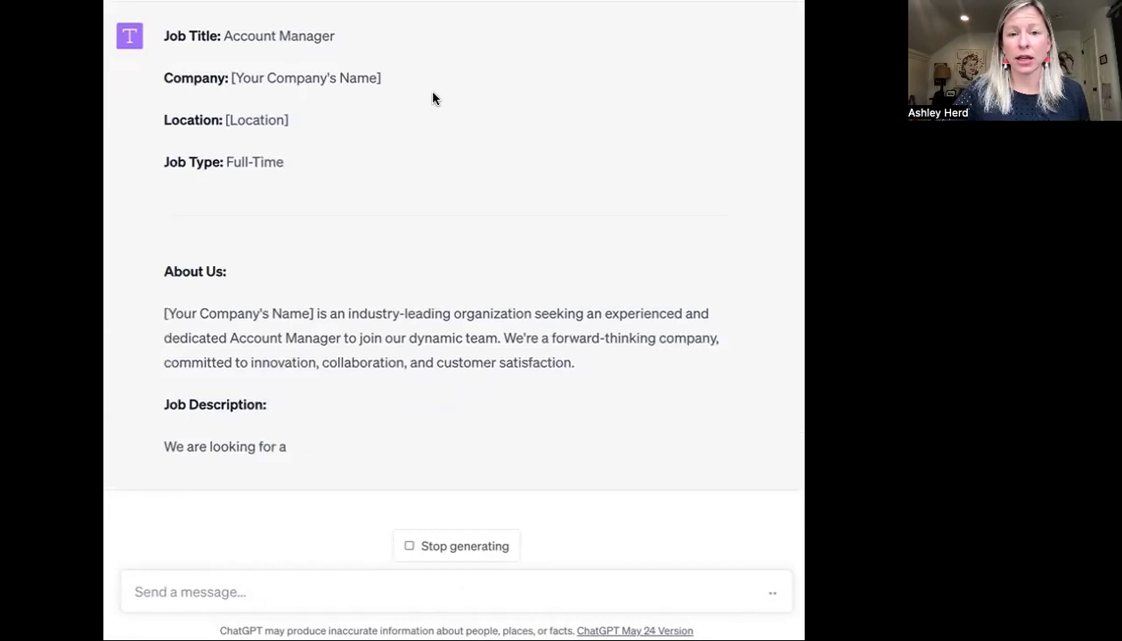
- Check the start of the generated posting and highlight the disclaimer about inaccurate information beneath the message box
{"action": "scroll", "coordinate": [476, 183], "scroll_direction": "up", "scroll_amount": 1}
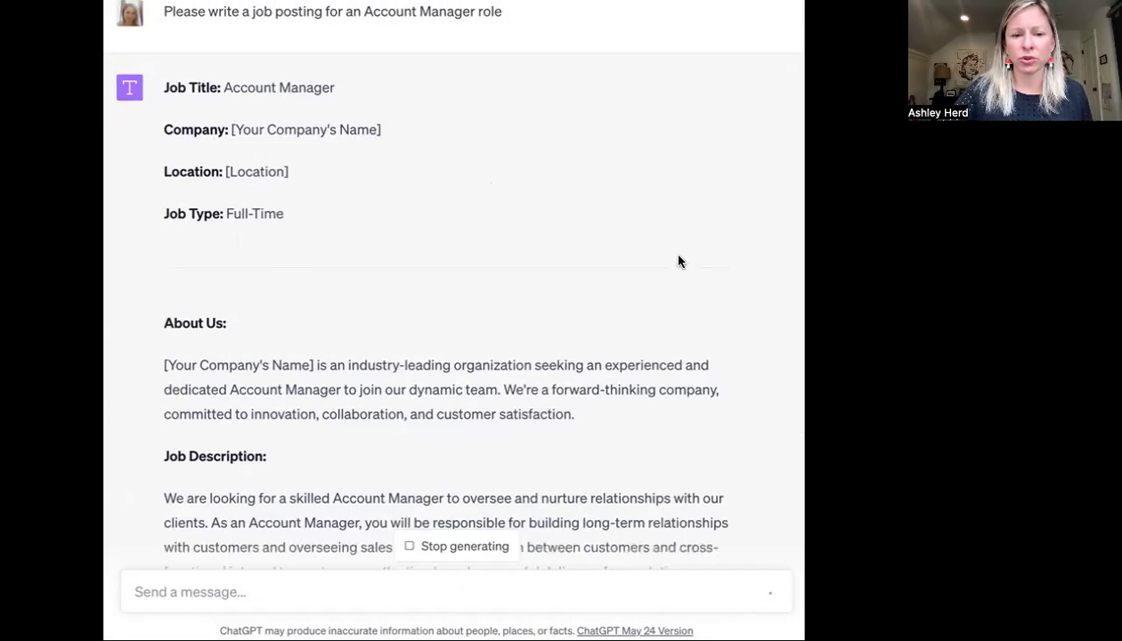
{"action": "scroll", "coordinate": [679, 210], "scroll_direction": "down", "scroll_amount": 1}
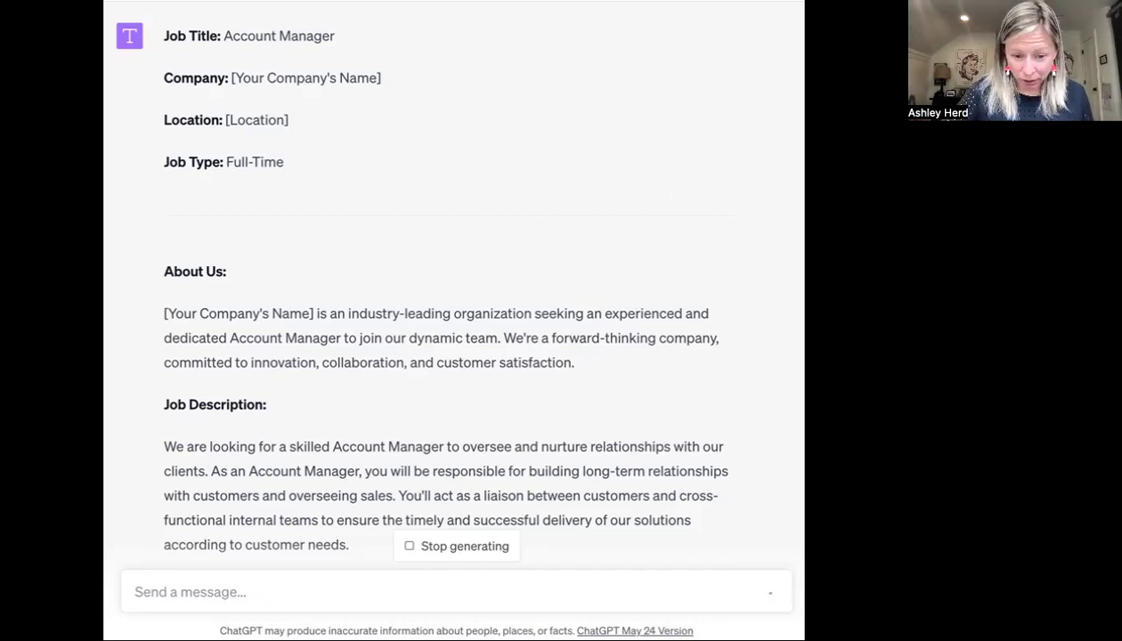
{"action": "left_click_drag", "start_coordinate": [220, 631], "coordinate": [575, 630]}
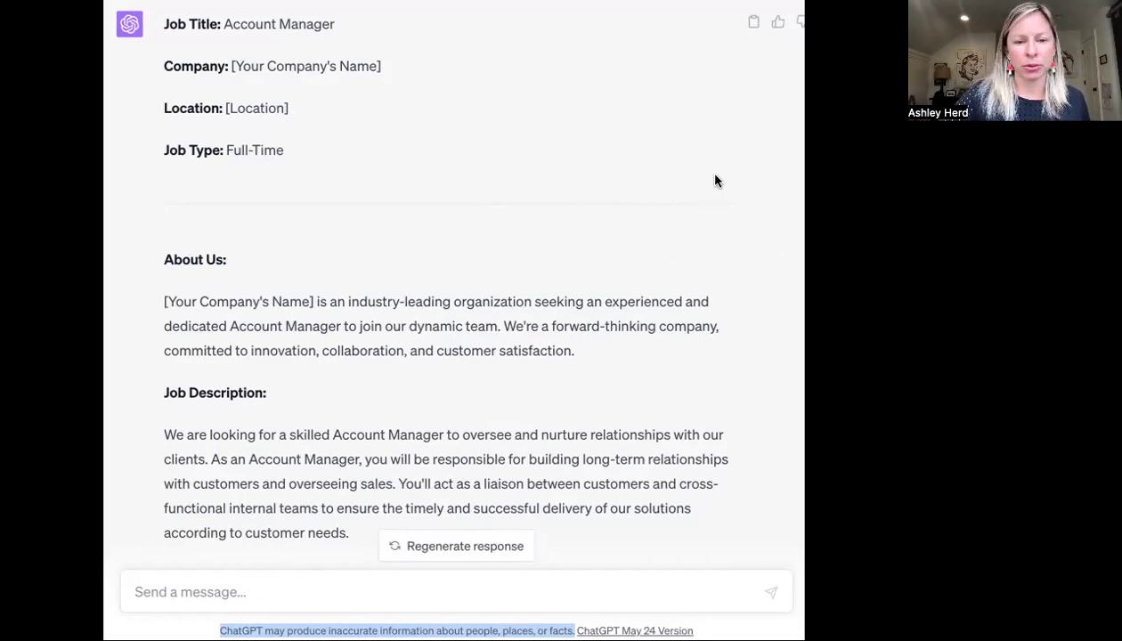
- Read the generated job posting from the job title through responsibilities, requirements and benefits to the closing note
{"action": "scroll", "coordinate": [716, 181], "scroll_direction": "down", "scroll_amount": 1}
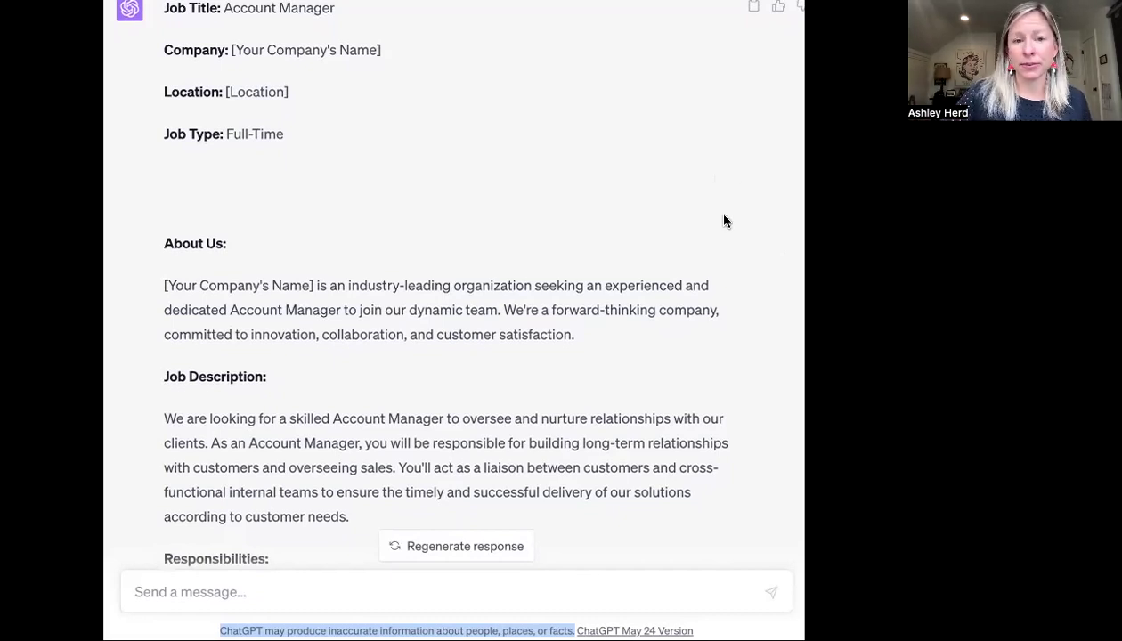
{"action": "scroll", "coordinate": [437, 133], "scroll_direction": "up", "scroll_amount": 1}
{"action": "scroll", "coordinate": [214, 223], "scroll_direction": "down", "scroll_amount": 3}
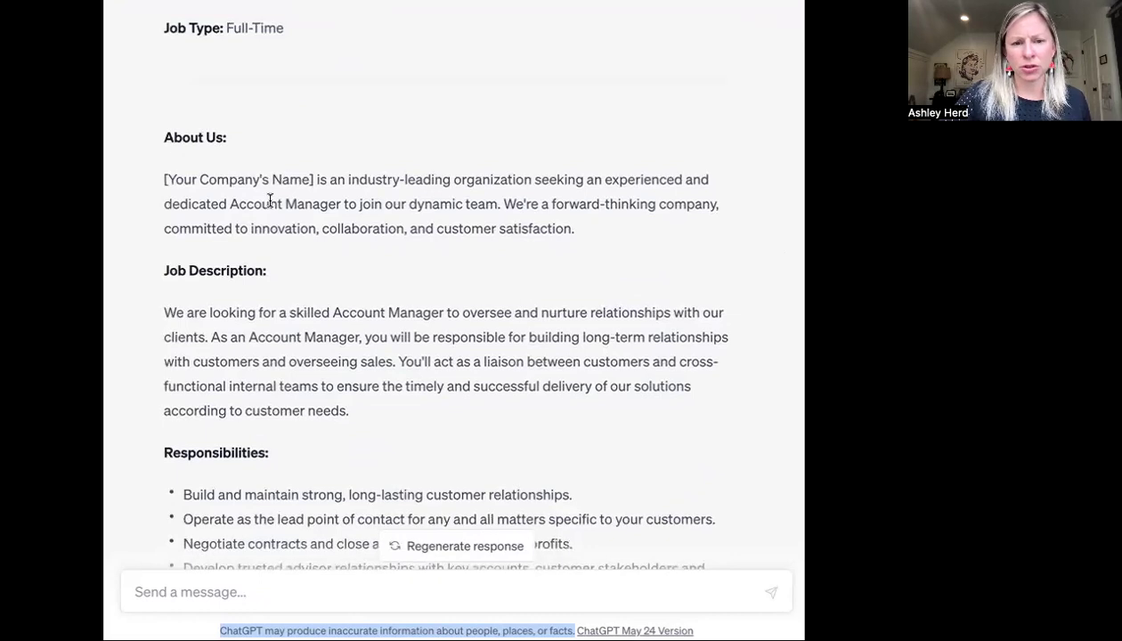
{"action": "scroll", "coordinate": [268, 195], "scroll_direction": "down", "scroll_amount": 1}
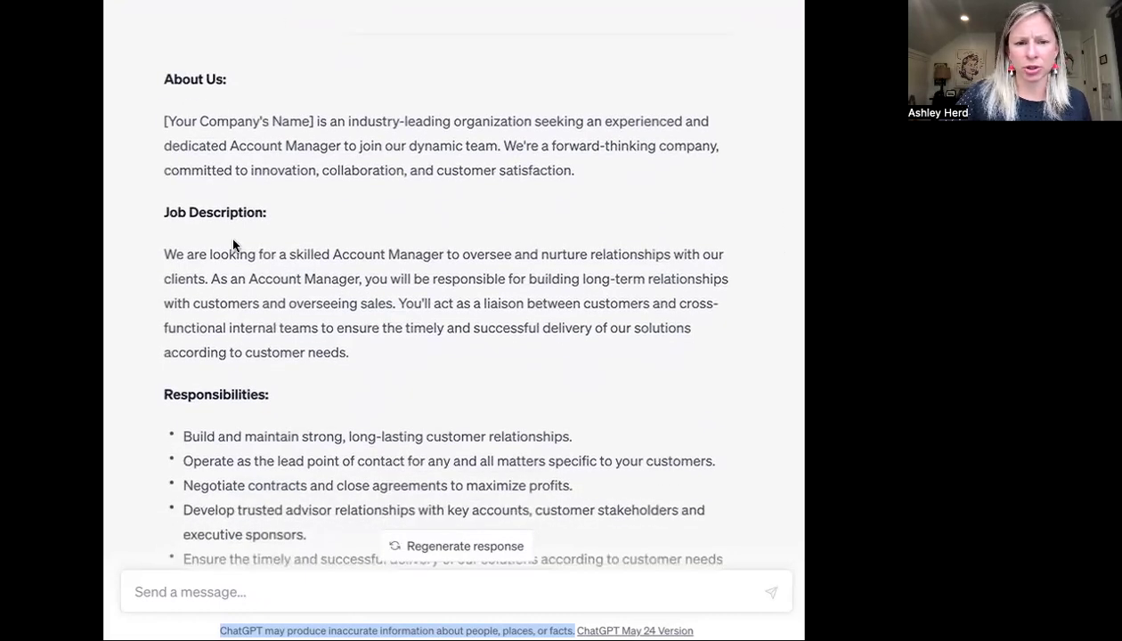
{"action": "scroll", "coordinate": [247, 345], "scroll_direction": "down", "scroll_amount": 3}
{"action": "scroll", "coordinate": [249, 343], "scroll_direction": "down", "scroll_amount": 1}
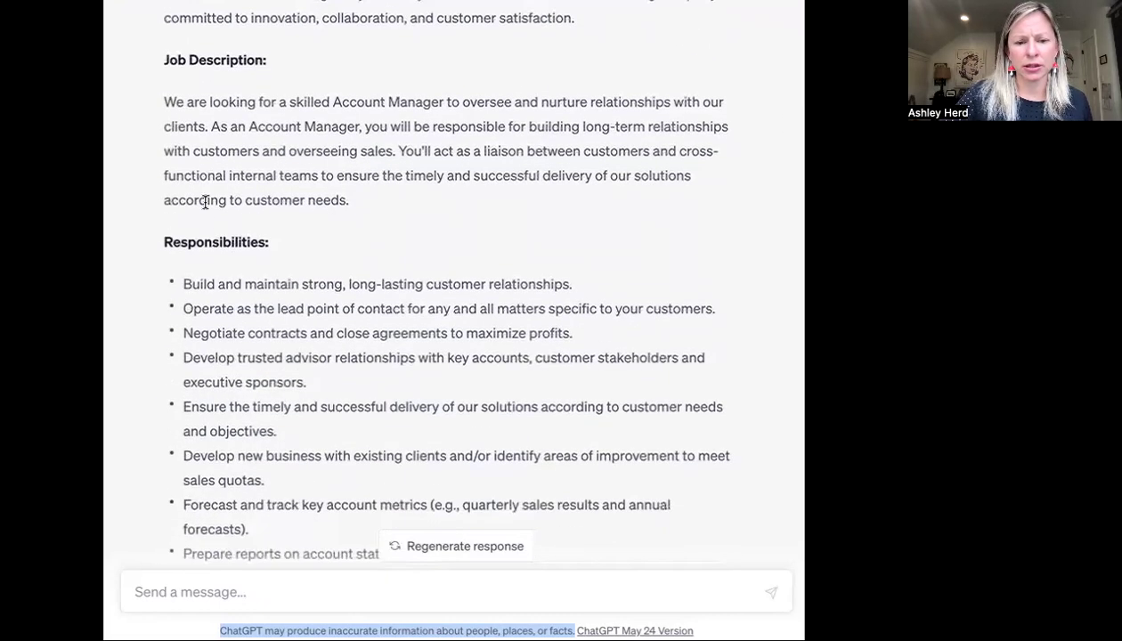
{"action": "scroll", "coordinate": [205, 202], "scroll_direction": "down", "scroll_amount": 10}
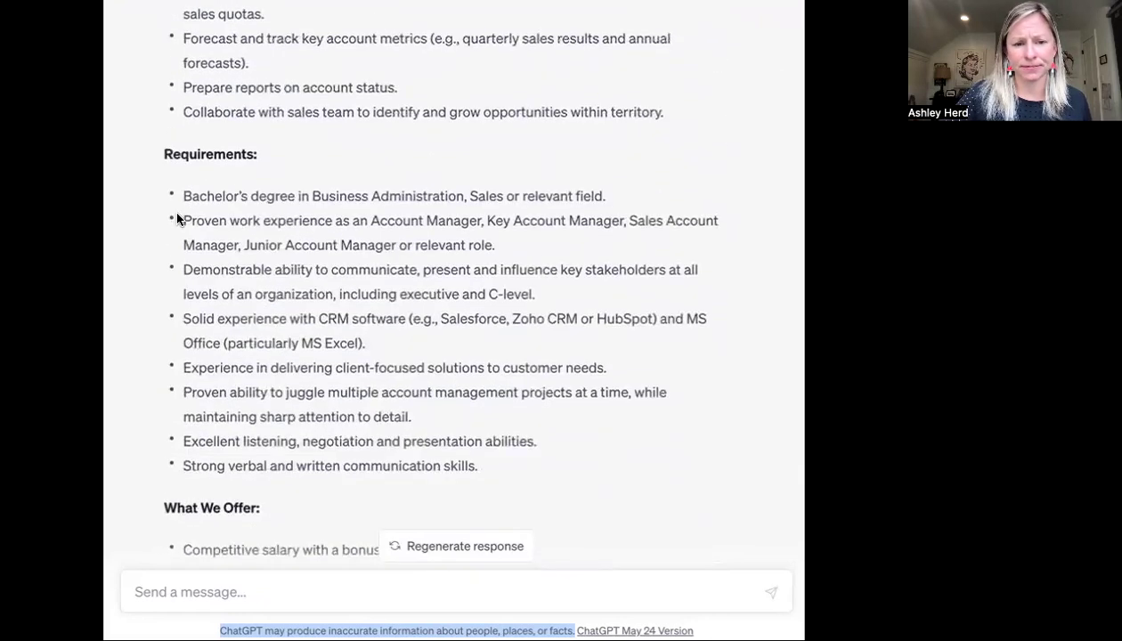
{"action": "scroll", "coordinate": [624, 364], "scroll_direction": "down", "scroll_amount": 3}
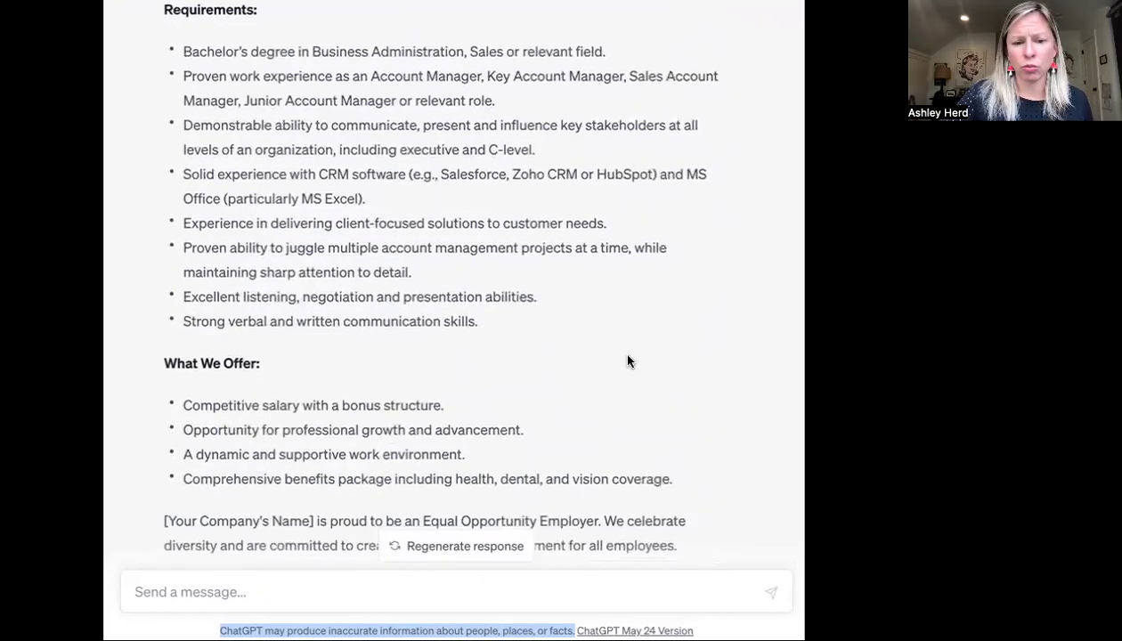
{"action": "scroll", "coordinate": [628, 360], "scroll_direction": "down", "scroll_amount": 3}
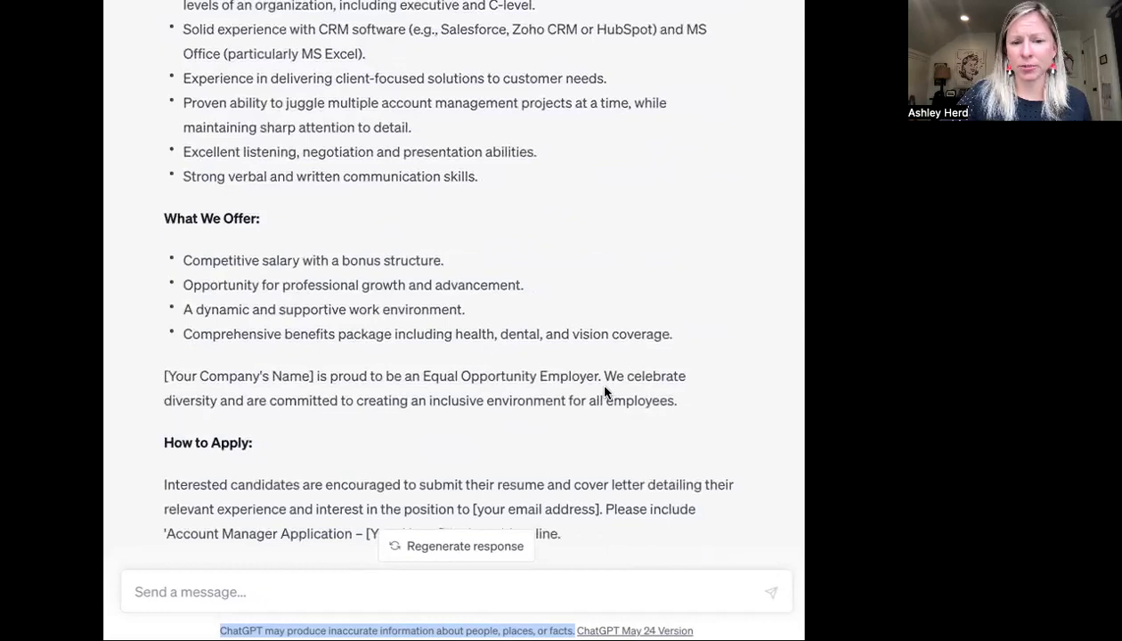
{"action": "scroll", "coordinate": [605, 392], "scroll_direction": "down", "scroll_amount": 2}
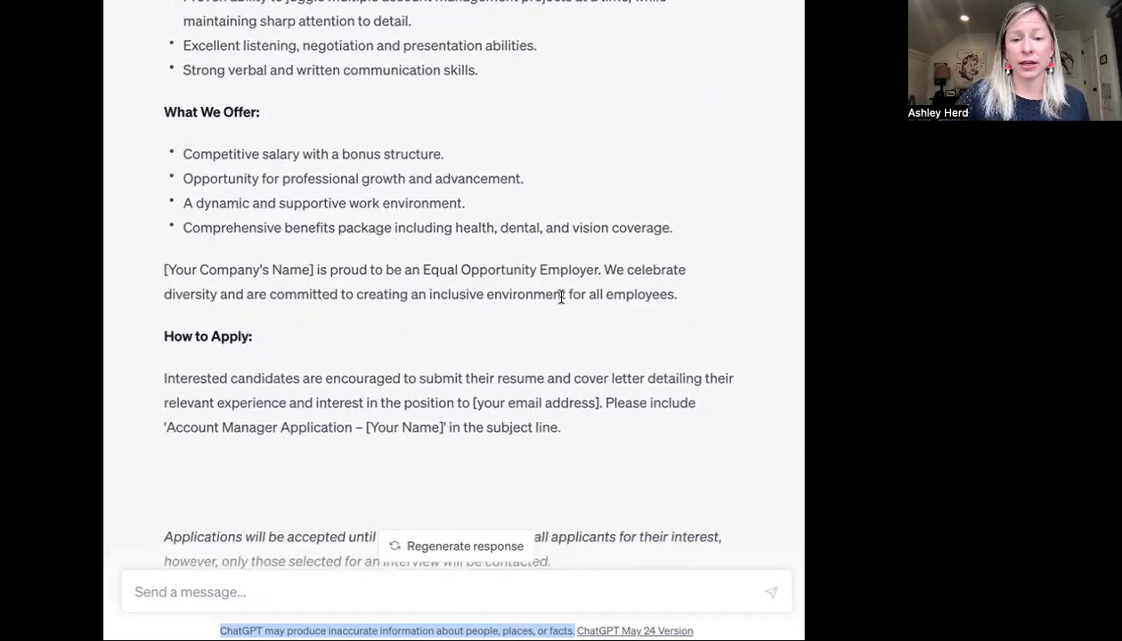
{"action": "scroll", "coordinate": [729, 295], "scroll_direction": "down", "scroll_amount": 2}
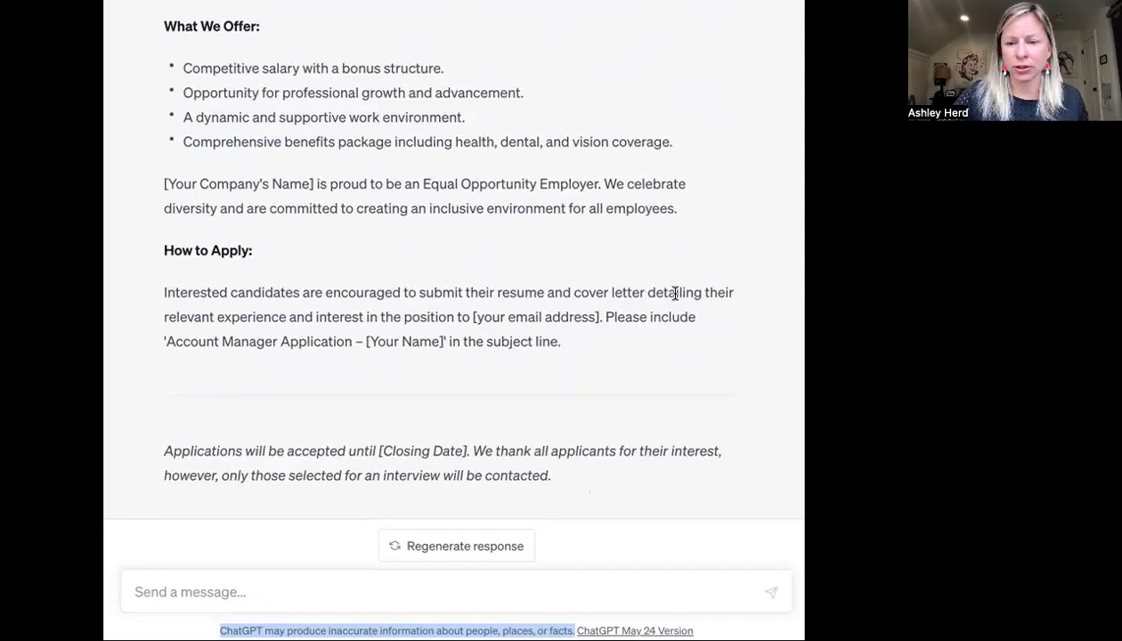
- Review the posting again from its beginning, checking the company description, responsibilities, requirements, What We Offer and How to Apply sections
{"action": "scroll", "coordinate": [675, 294], "scroll_direction": "up", "scroll_amount": 8}
{"action": "scroll", "coordinate": [675, 293], "scroll_direction": "up", "scroll_amount": 10}
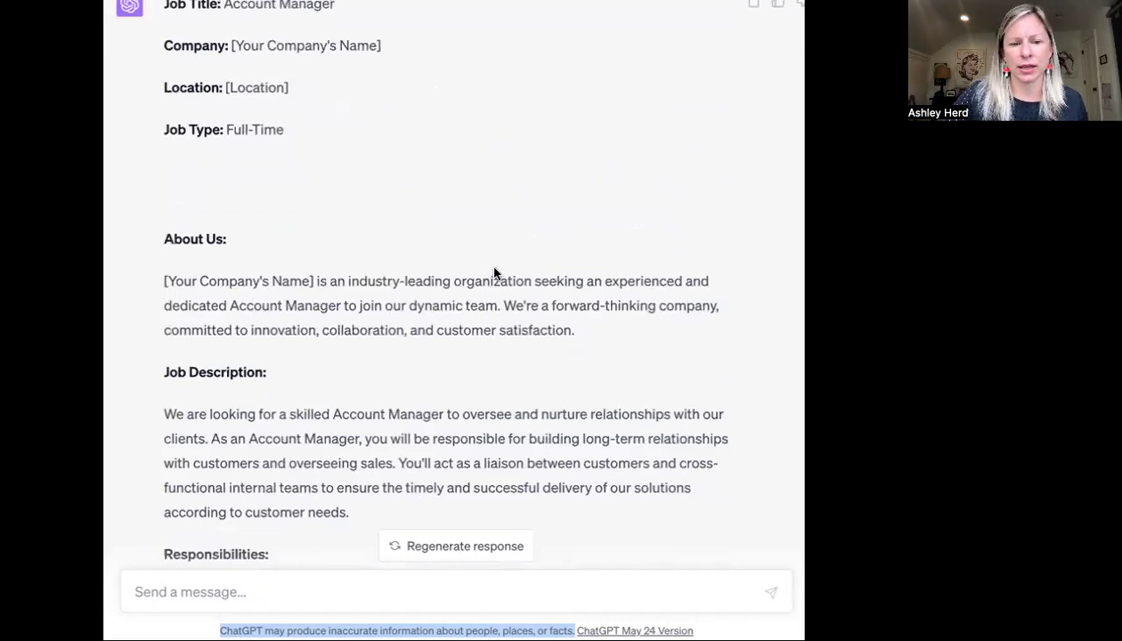
{"action": "scroll", "coordinate": [459, 386], "scroll_direction": "down", "scroll_amount": 3}
{"action": "scroll", "coordinate": [570, 357], "scroll_direction": "down", "scroll_amount": 10}
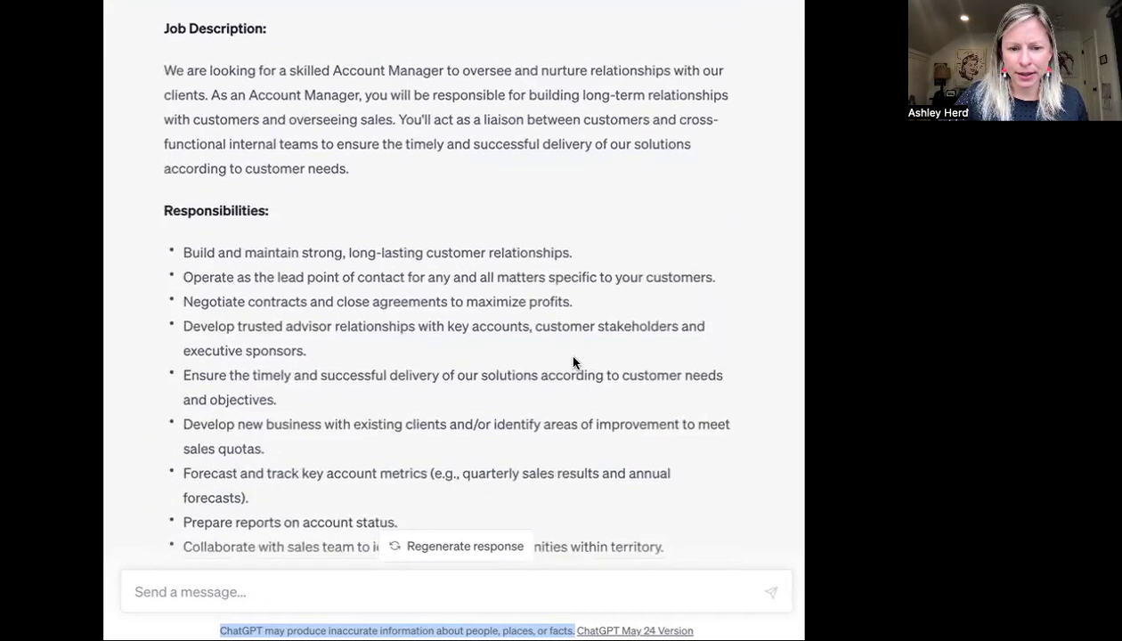
{"action": "scroll", "coordinate": [575, 352], "scroll_direction": "down", "scroll_amount": 6}
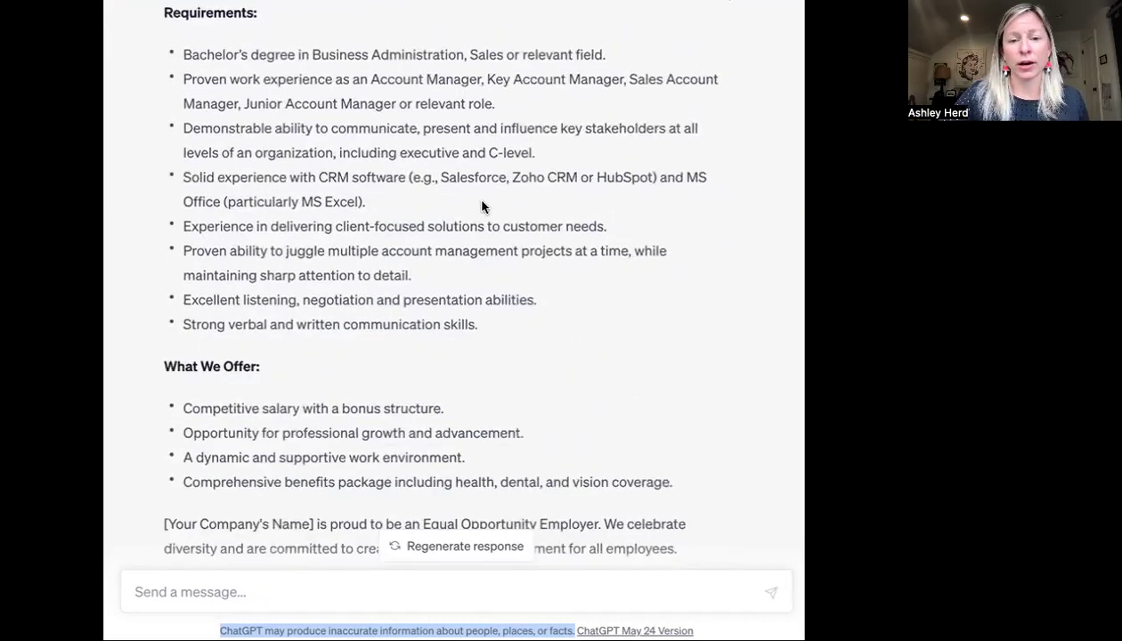
{"action": "scroll", "coordinate": [718, 277], "scroll_direction": "down", "scroll_amount": 1}
{"action": "scroll", "coordinate": [718, 277], "scroll_direction": "down", "scroll_amount": 3}
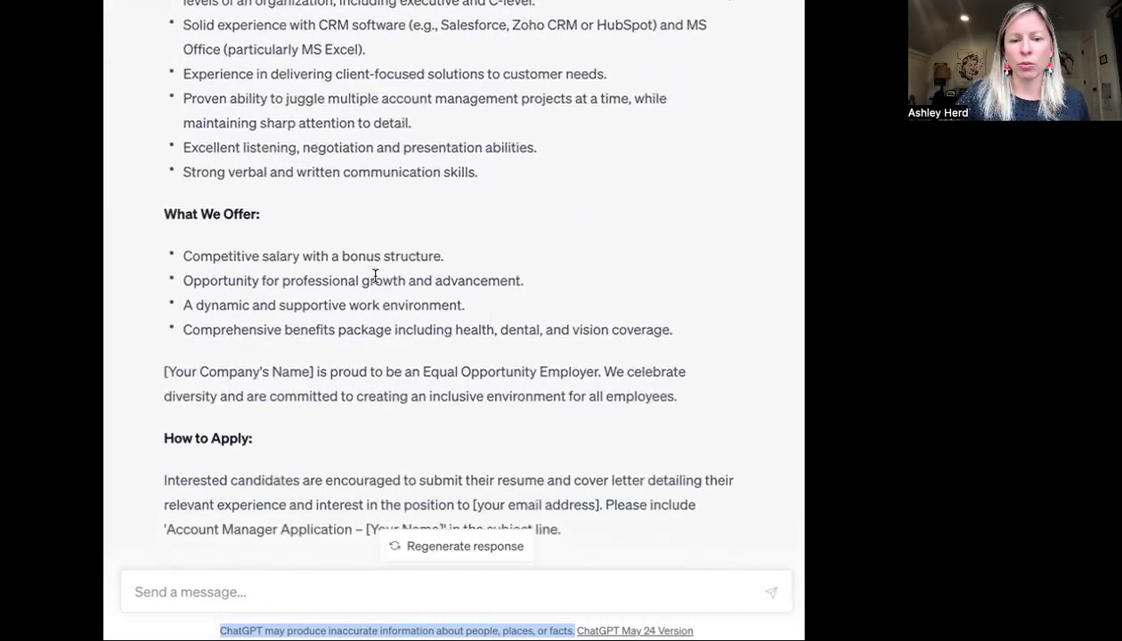
{"action": "scroll", "coordinate": [400, 261], "scroll_direction": "down", "scroll_amount": 3}
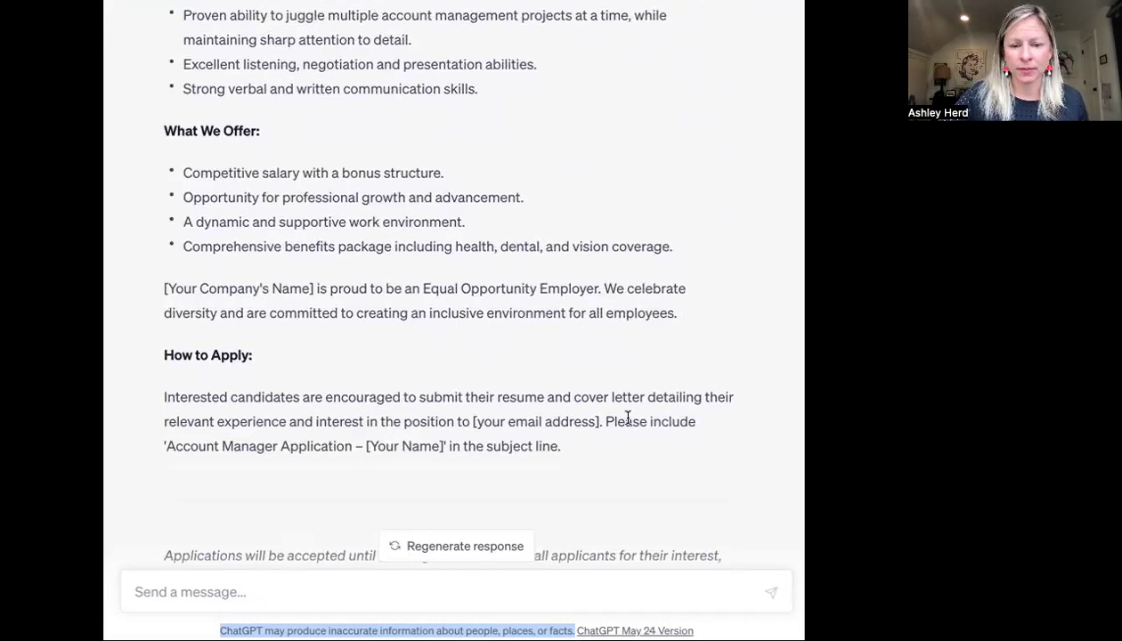
{"action": "scroll", "coordinate": [617, 411], "scroll_direction": "down", "scroll_amount": 3}
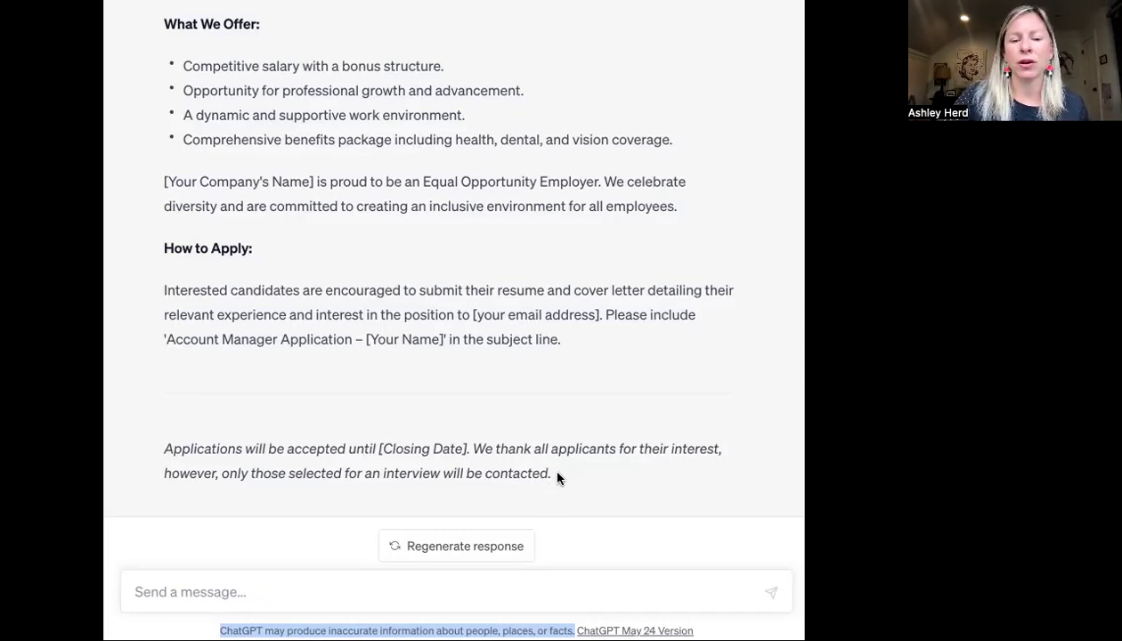
- Highlight the closing words "only those selected for an interview will be contacted" and review the surrounding application text
{"action": "left_click_drag", "start_coordinate": [556, 477], "coordinate": [209, 470]}
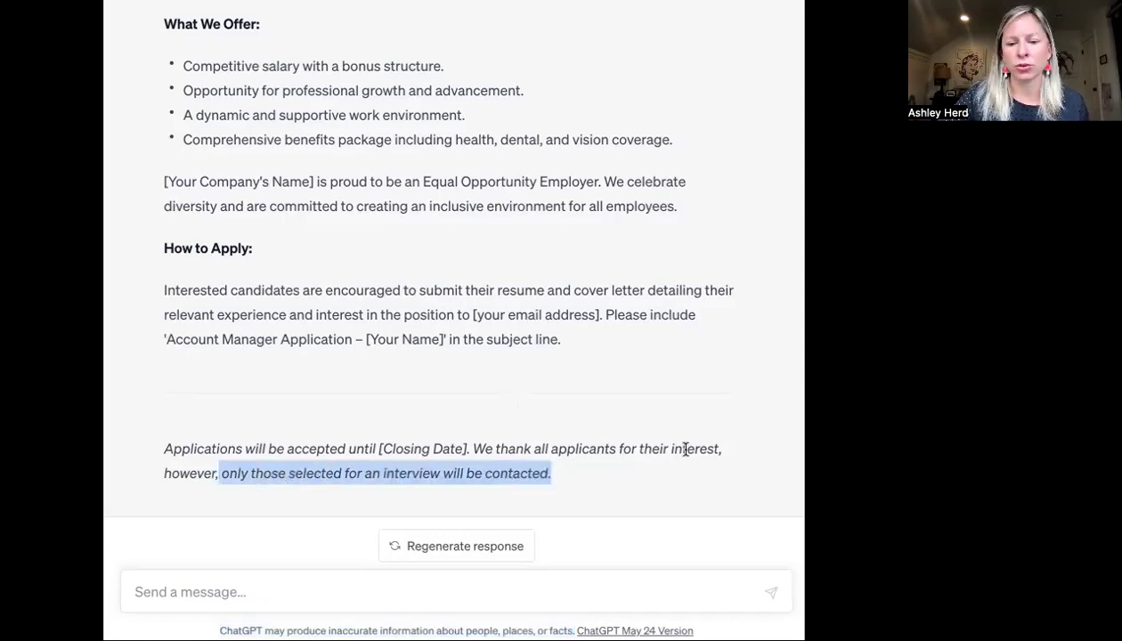
{"action": "scroll", "coordinate": [701, 441], "scroll_direction": "up", "scroll_amount": 1}
{"action": "scroll", "coordinate": [701, 440], "scroll_direction": "up", "scroll_amount": 1}
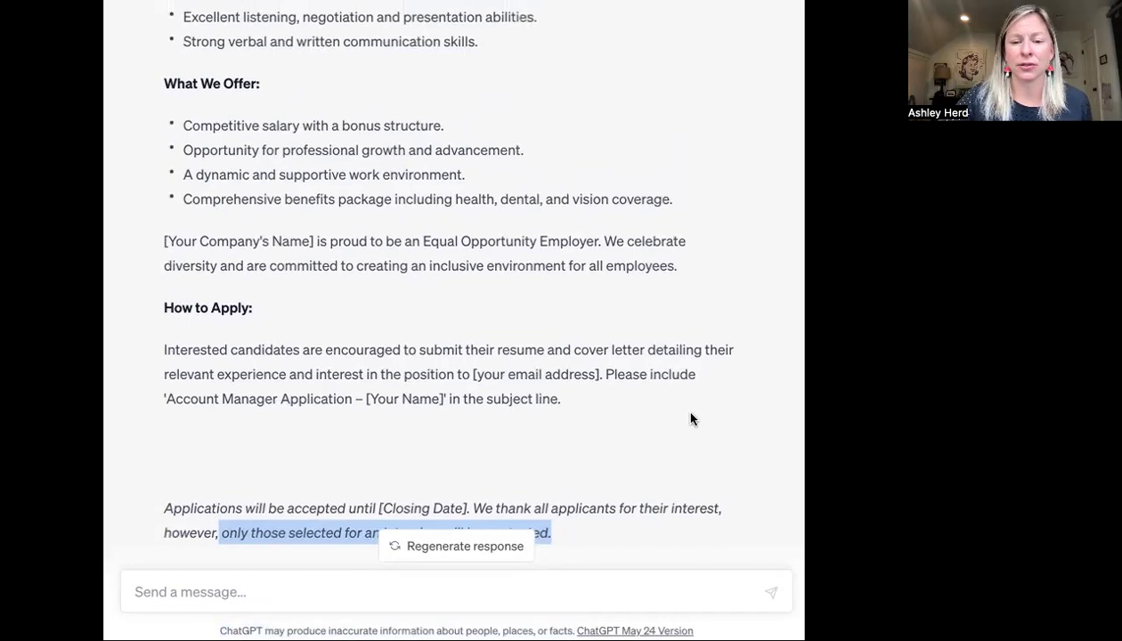
{"action": "scroll", "coordinate": [684, 415], "scroll_direction": "down", "scroll_amount": 1}
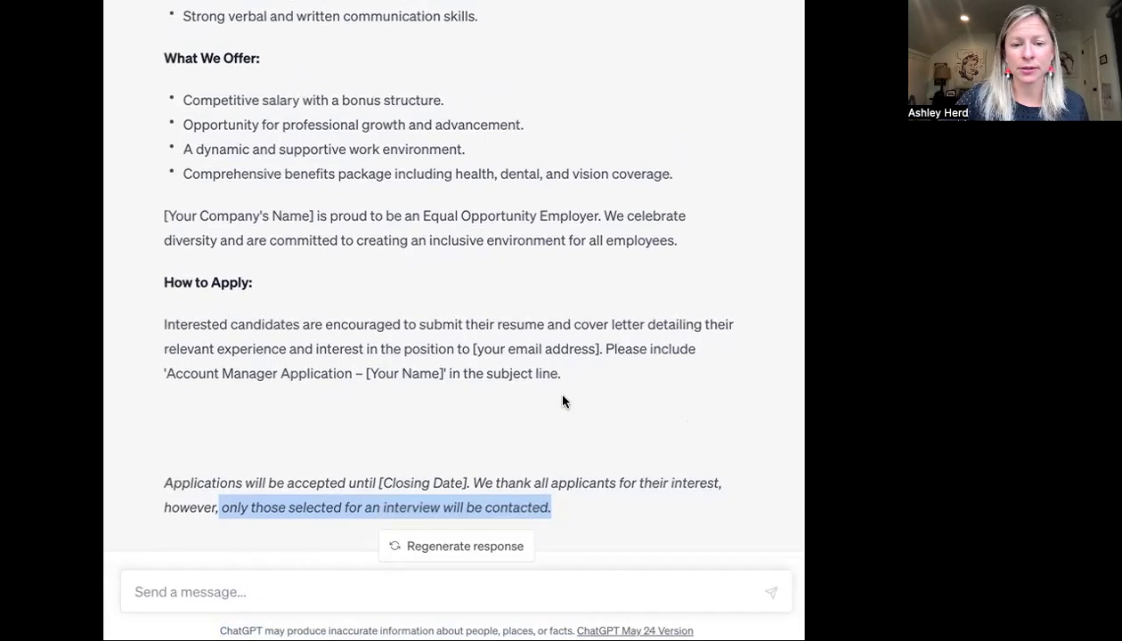
- Highlight the How to Apply paragraph and its "cover letter" wording for review, then clear the selection
{"action": "scroll", "coordinate": [564, 396], "scroll_direction": "up", "scroll_amount": 1}
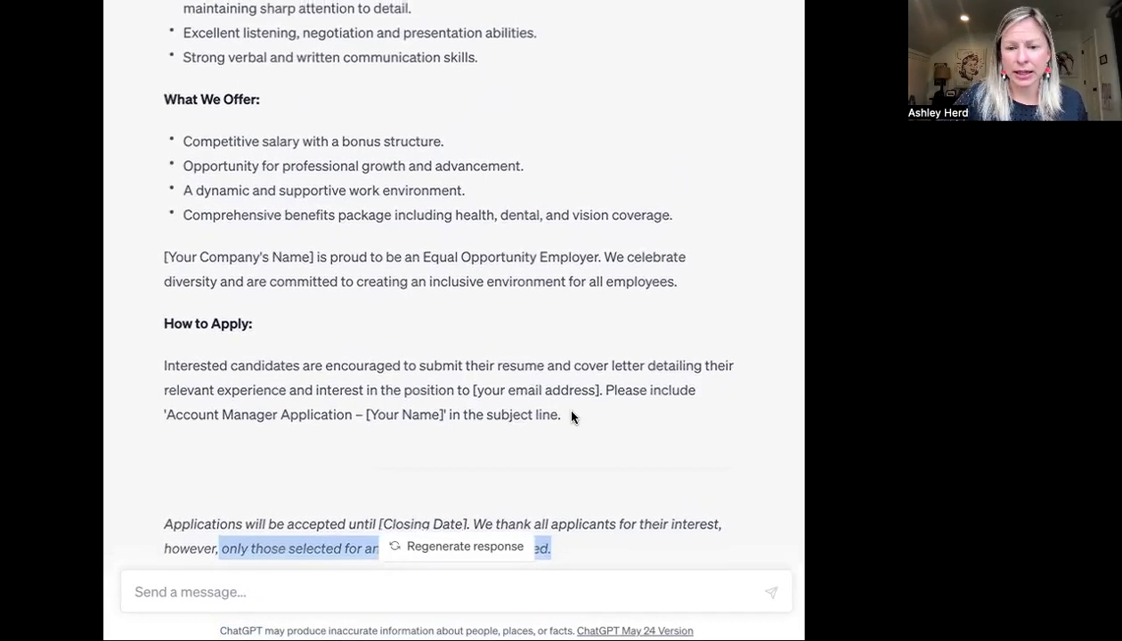
{"action": "left_click_drag", "start_coordinate": [575, 416], "coordinate": [228, 366]}
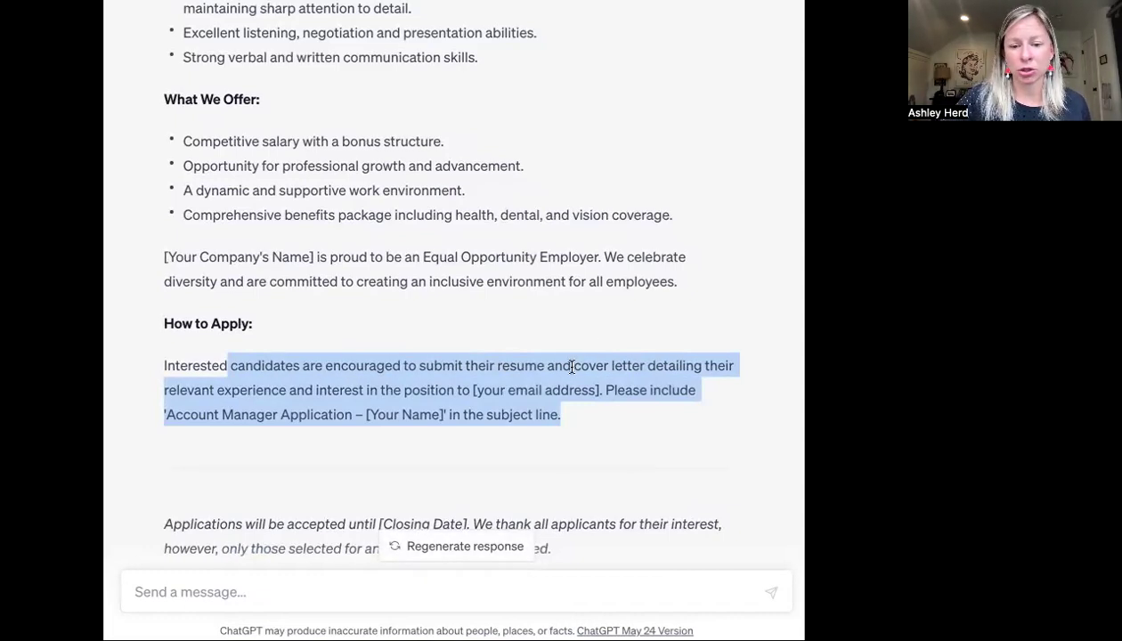
{"action": "left_click_drag", "start_coordinate": [573, 367], "coordinate": [655, 368]}
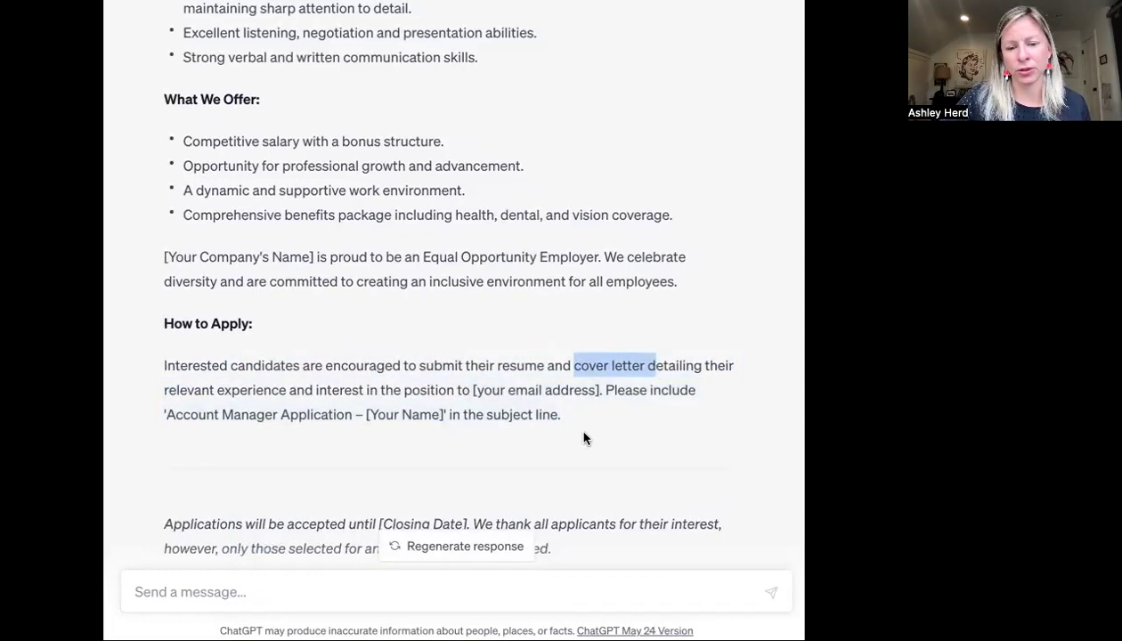
{"action": "left_click", "coordinate": [598, 532]}
{"action": "scroll", "coordinate": [587, 519], "scroll_direction": "down", "scroll_amount": 2}
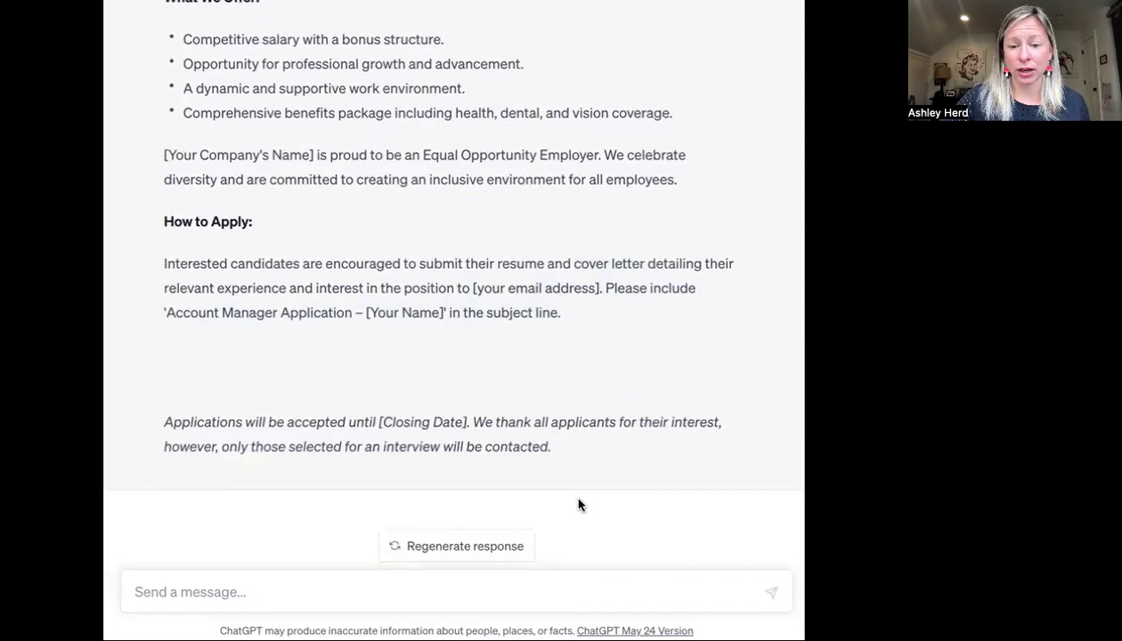
- Highlight the only-selected-applicants note, the cover letter mention, and the email address and subject line instructions in turn for review
{"action": "left_click_drag", "start_coordinate": [553, 446], "coordinate": [217, 445]}
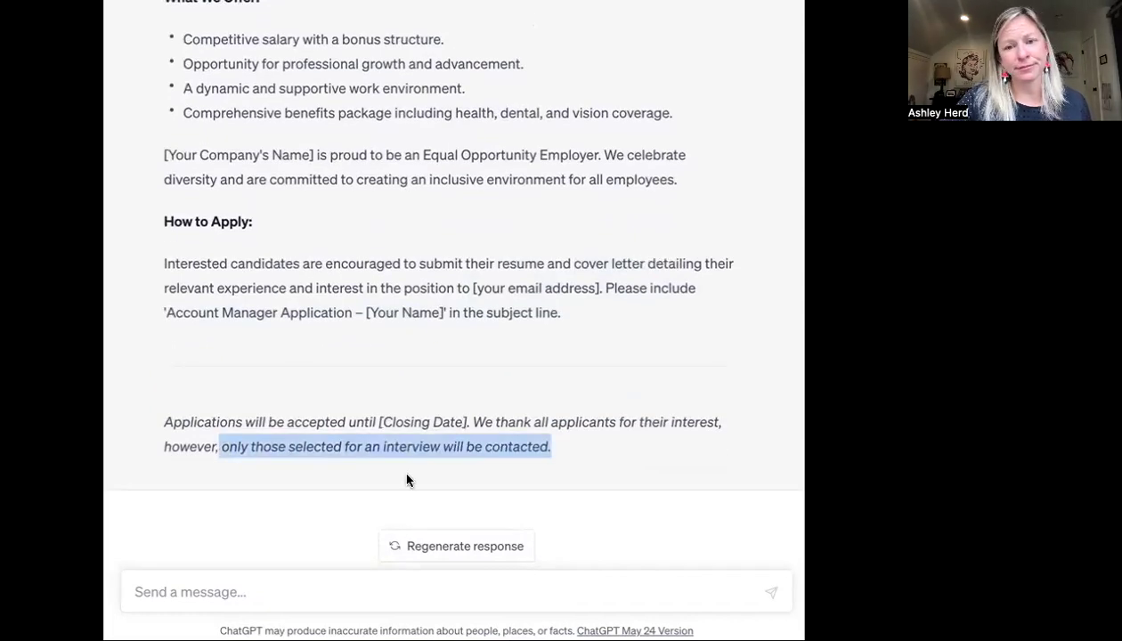
{"action": "left_click", "coordinate": [571, 436]}
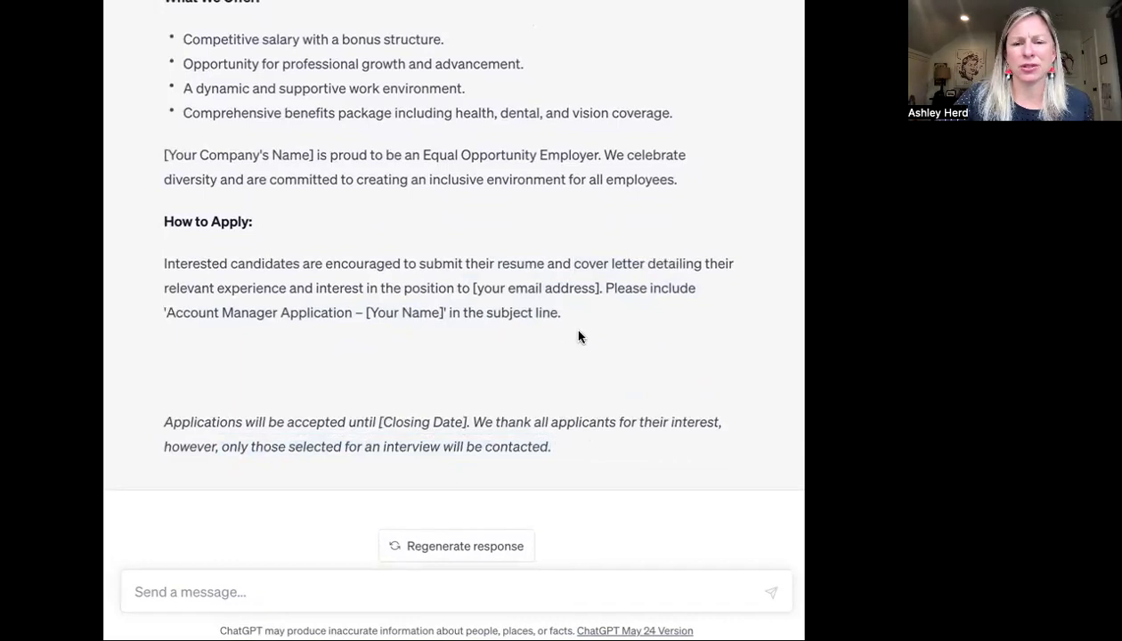
{"action": "left_click_drag", "start_coordinate": [591, 264], "coordinate": [628, 279]}
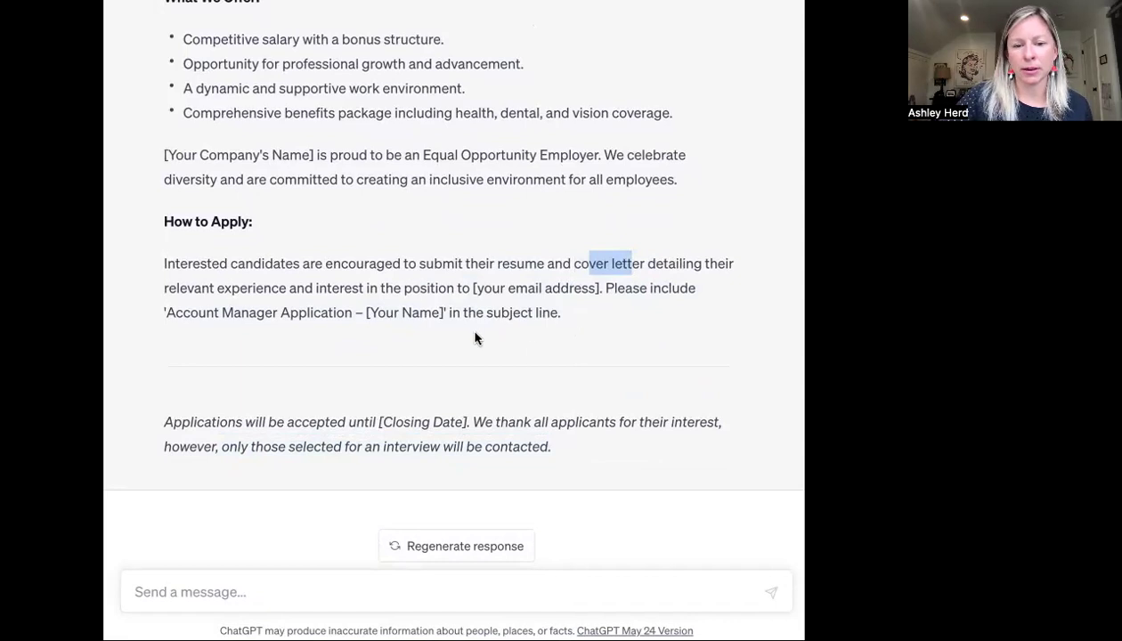
{"action": "left_click", "coordinate": [573, 306]}
{"action": "left_click_drag", "start_coordinate": [572, 312], "coordinate": [403, 288]}
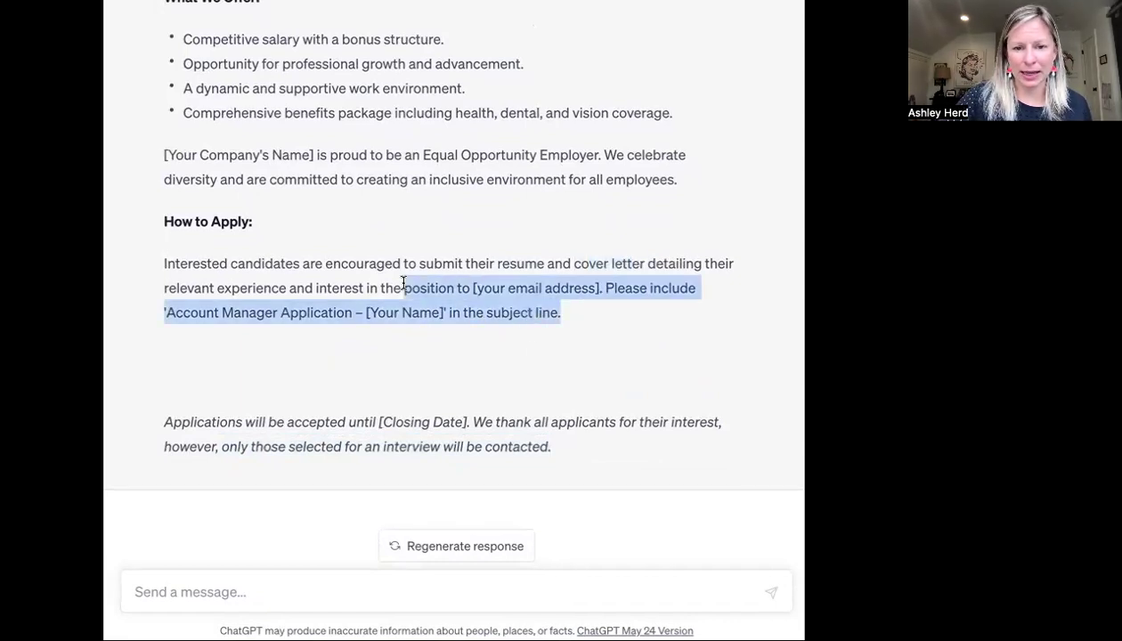
- Highlight the "Competitive salary with a bonus structure" bullet under What We Offer for review
{"action": "scroll", "coordinate": [442, 344], "scroll_direction": "up", "scroll_amount": 3}
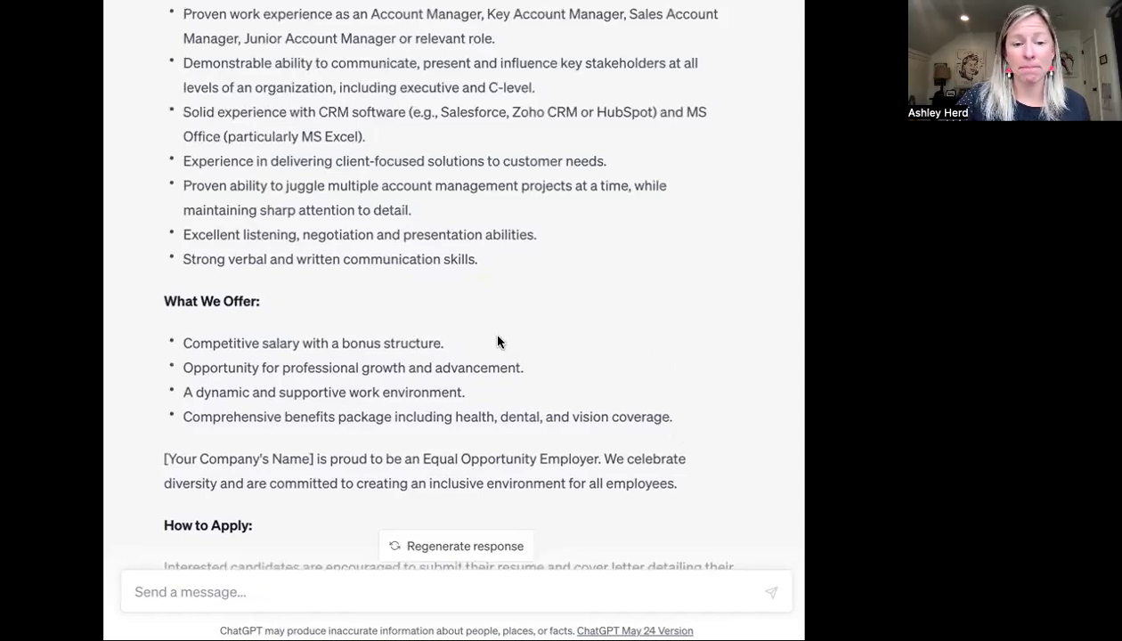
{"action": "left_click_drag", "start_coordinate": [445, 343], "coordinate": [166, 346]}
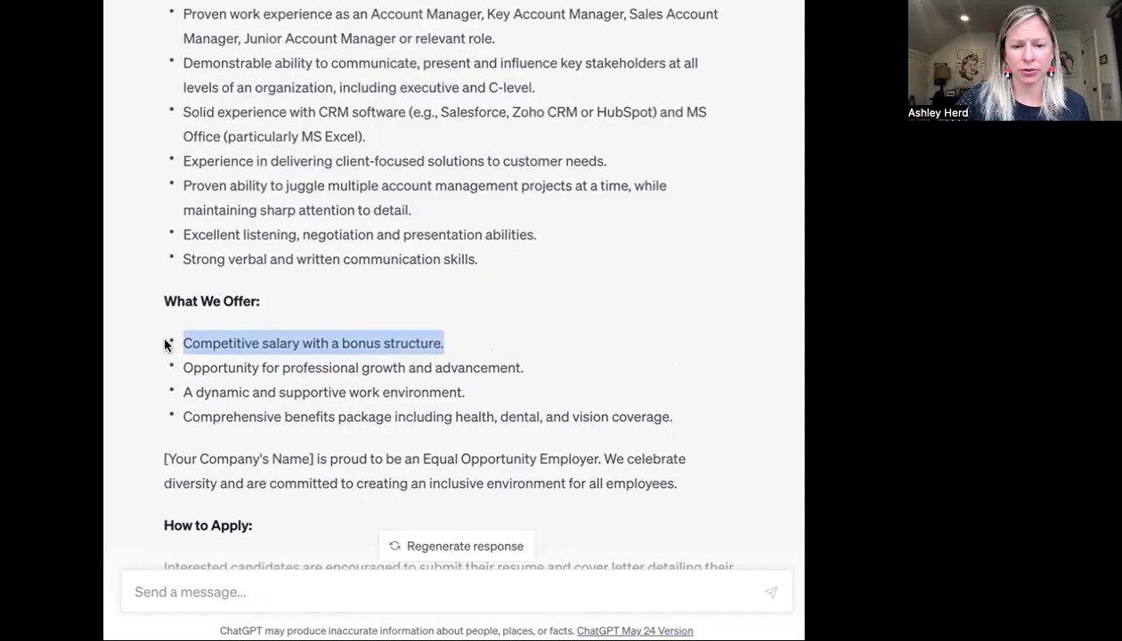
{"action": "left_click", "coordinate": [461, 358]}
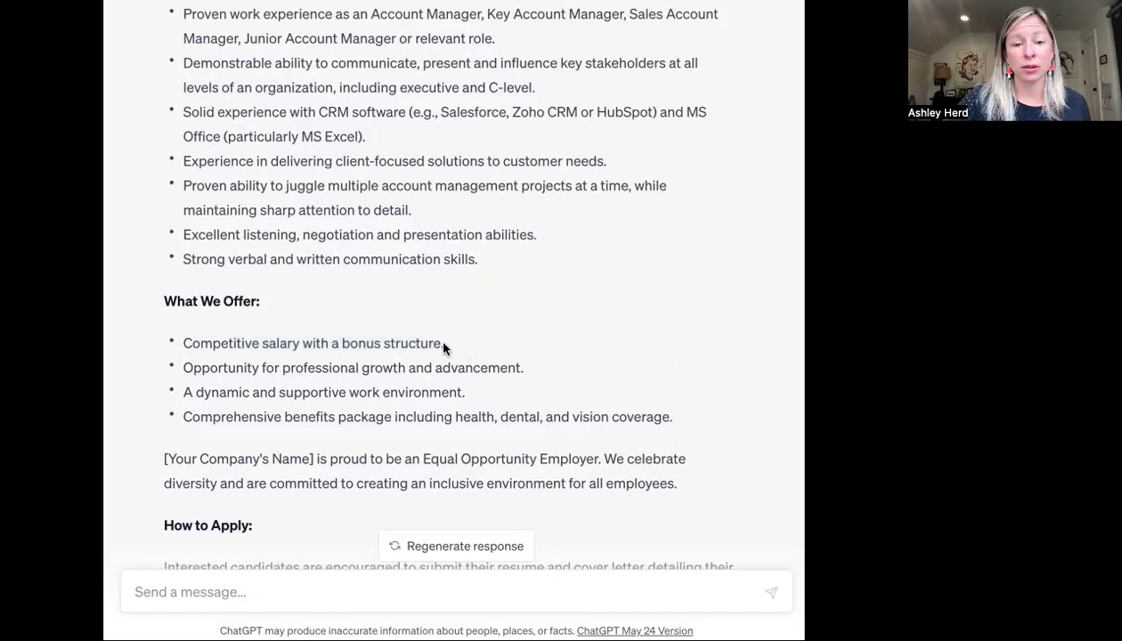
{"action": "triple_click", "coordinate": [182, 345]}
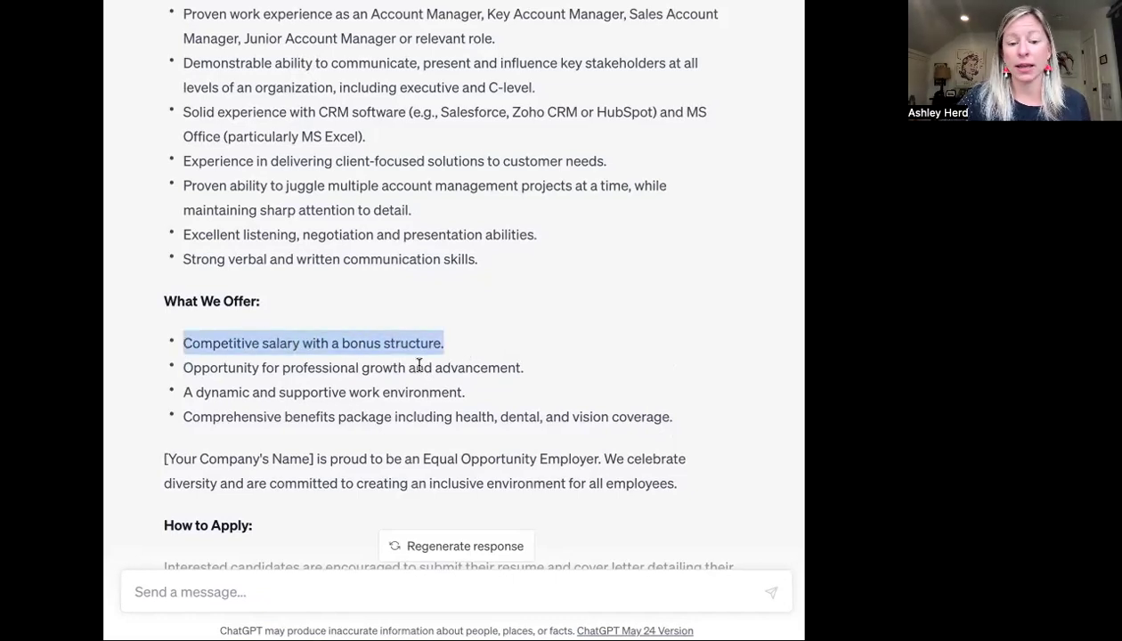
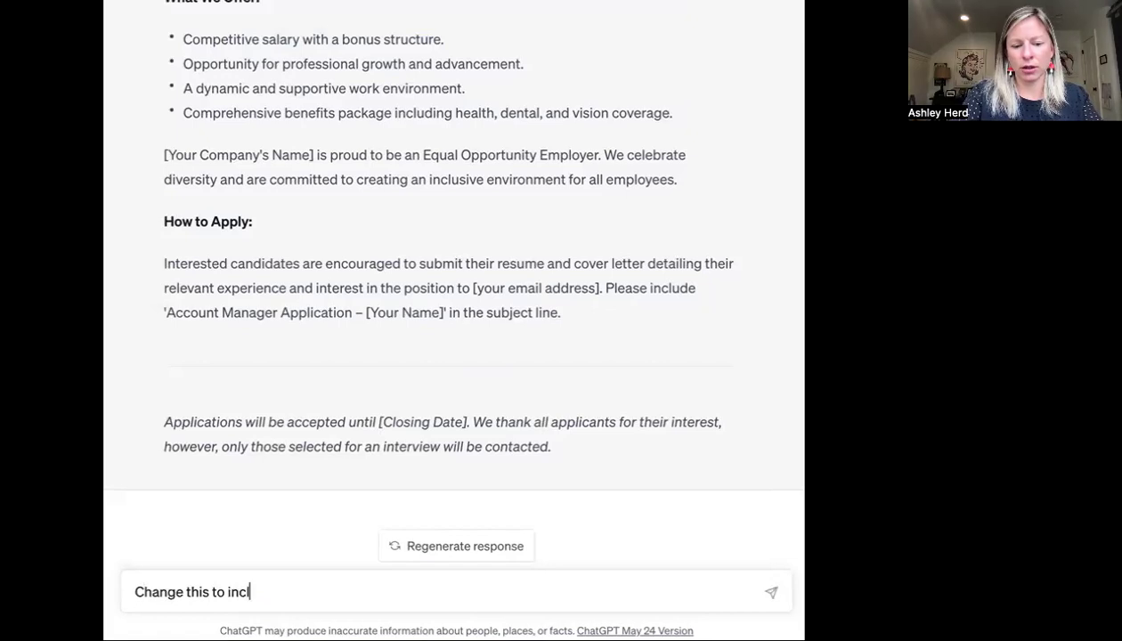
- Send ChatGPT the follow-up request "Change this to include a salary range"
{"action": "type", "text": "y range"}
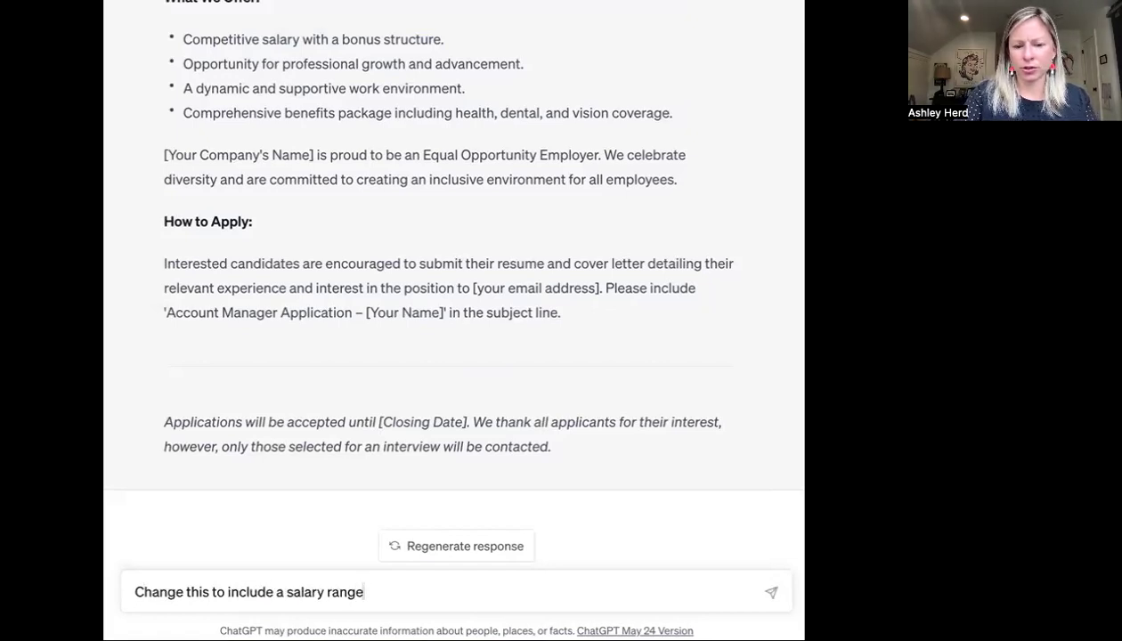
{"action": "key", "text": "Return"}
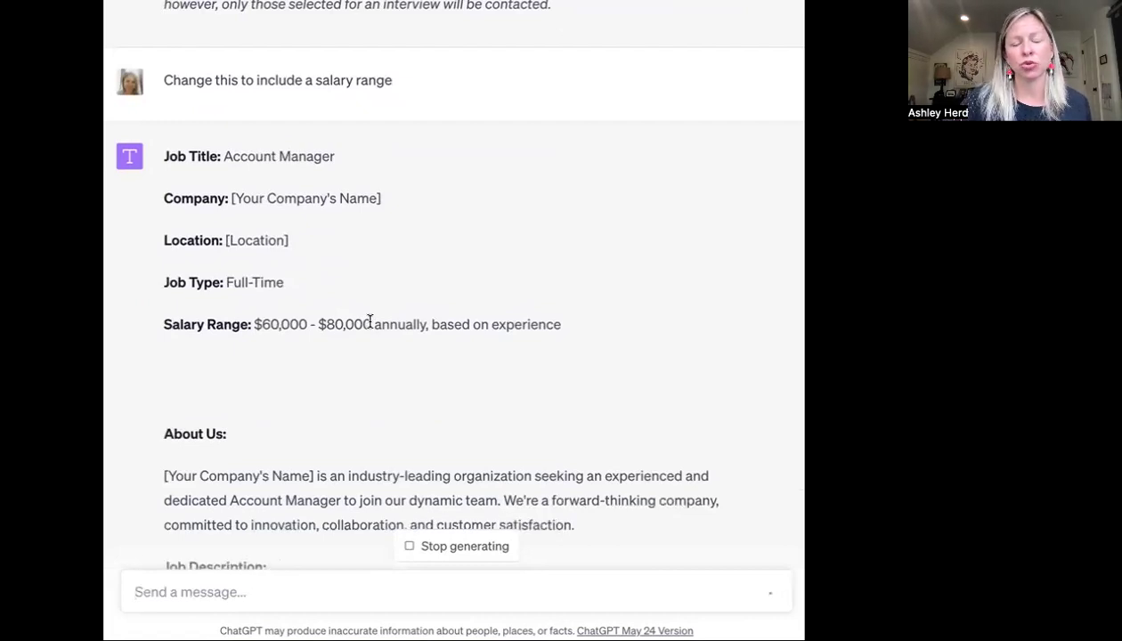
- Highlight the lower salary figure, the "on experience" wording and the whole Salary Range line in the revised posting for review
{"action": "left_click_drag", "start_coordinate": [257, 324], "coordinate": [299, 324]}
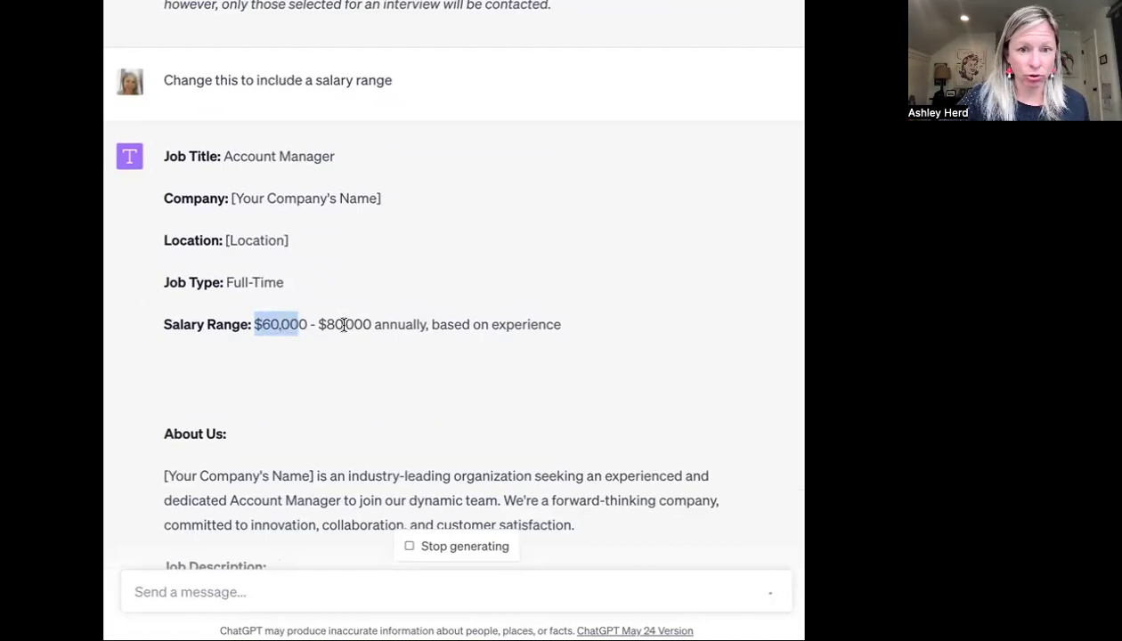
{"action": "left_click_drag", "start_coordinate": [532, 324], "coordinate": [473, 324]}
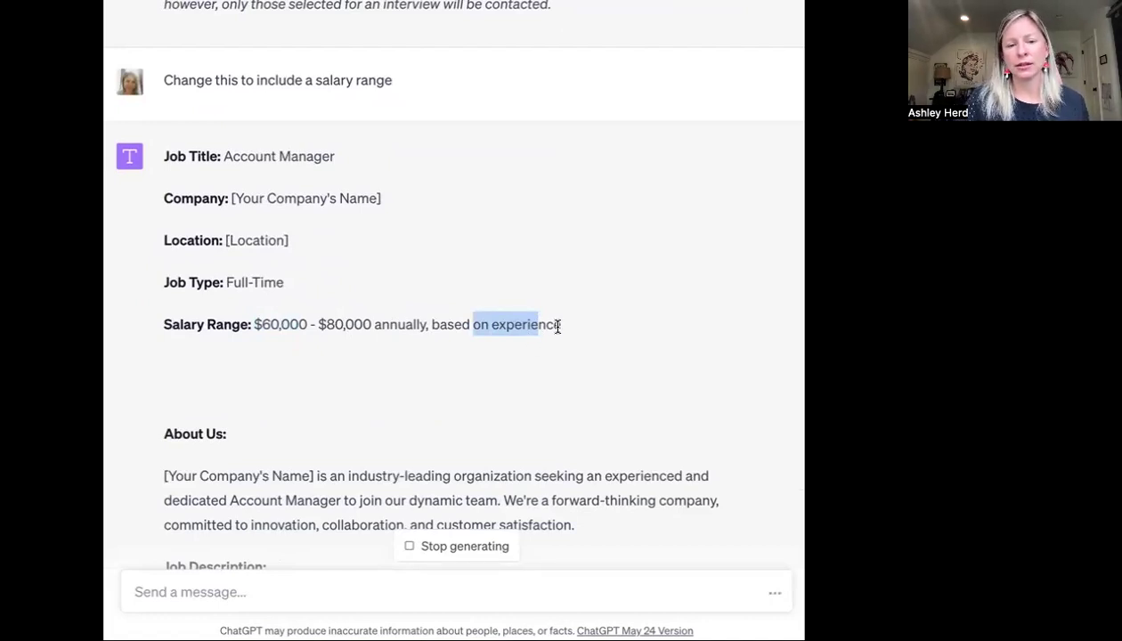
{"action": "left_click", "coordinate": [601, 323]}
{"action": "left_click_drag", "start_coordinate": [601, 326], "coordinate": [187, 322]}
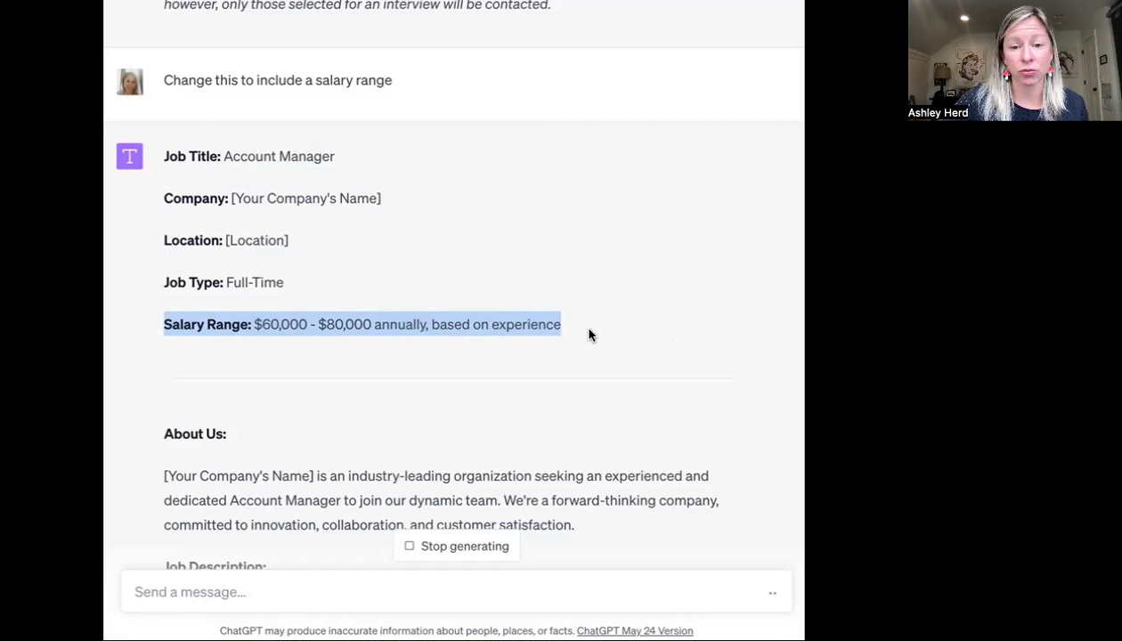
- Highlight "based on experience", the full salary range text, the upper salary figure and the Salary Range line again for closer review
{"action": "left_click_drag", "start_coordinate": [560, 326], "coordinate": [429, 318]}
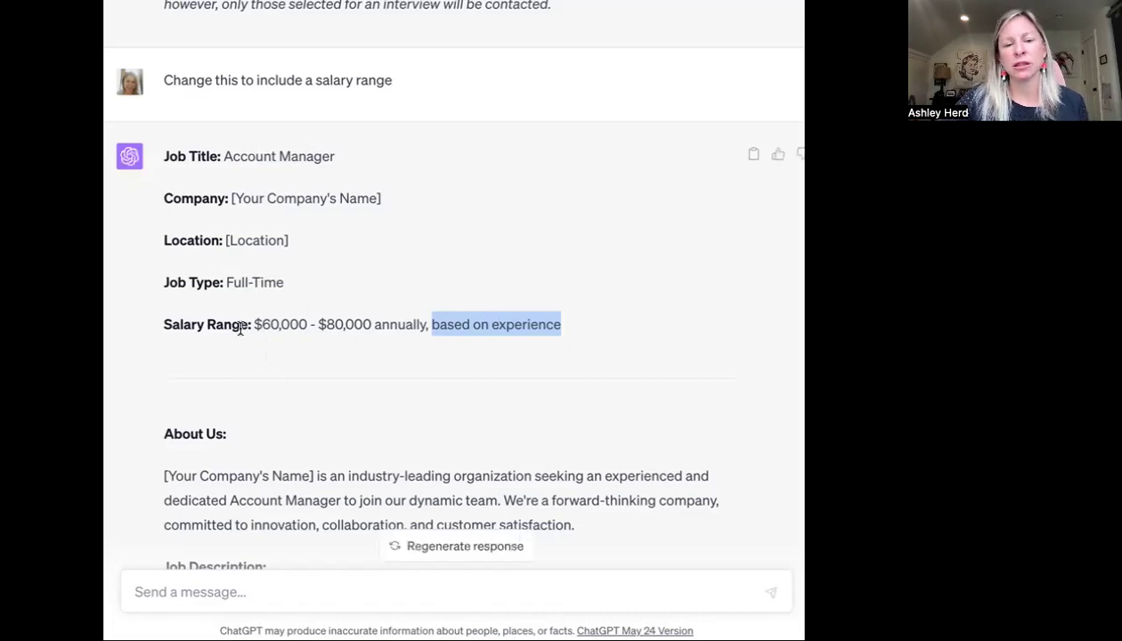
{"action": "left_click_drag", "start_coordinate": [254, 324], "coordinate": [579, 331]}
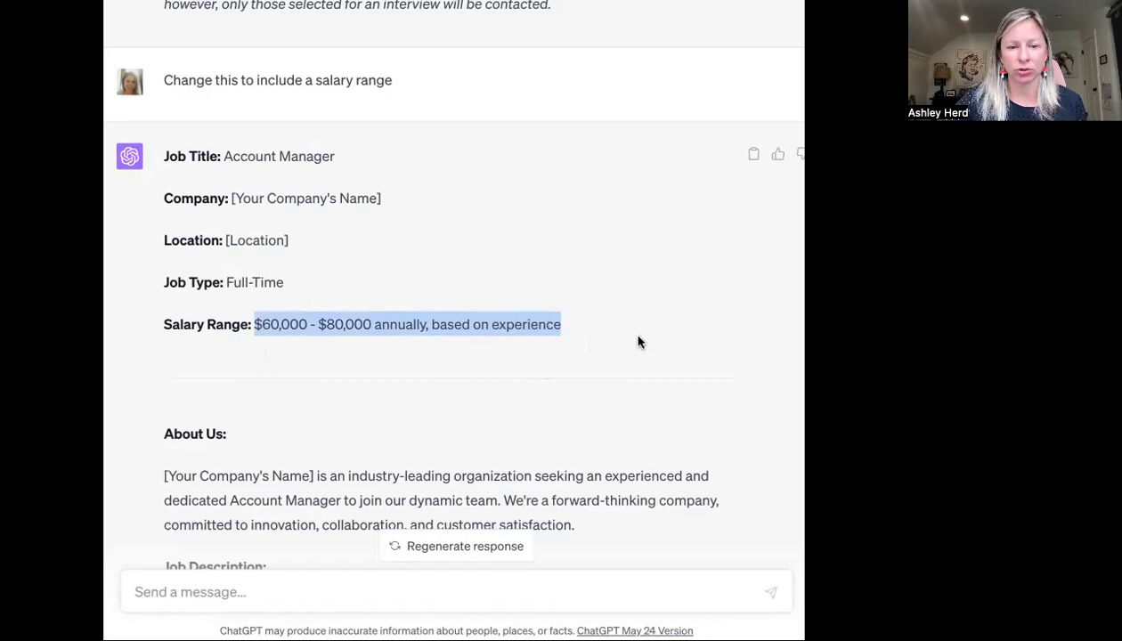
{"action": "left_click", "coordinate": [336, 325]}
{"action": "left_click_drag", "start_coordinate": [318, 325], "coordinate": [371, 324]}
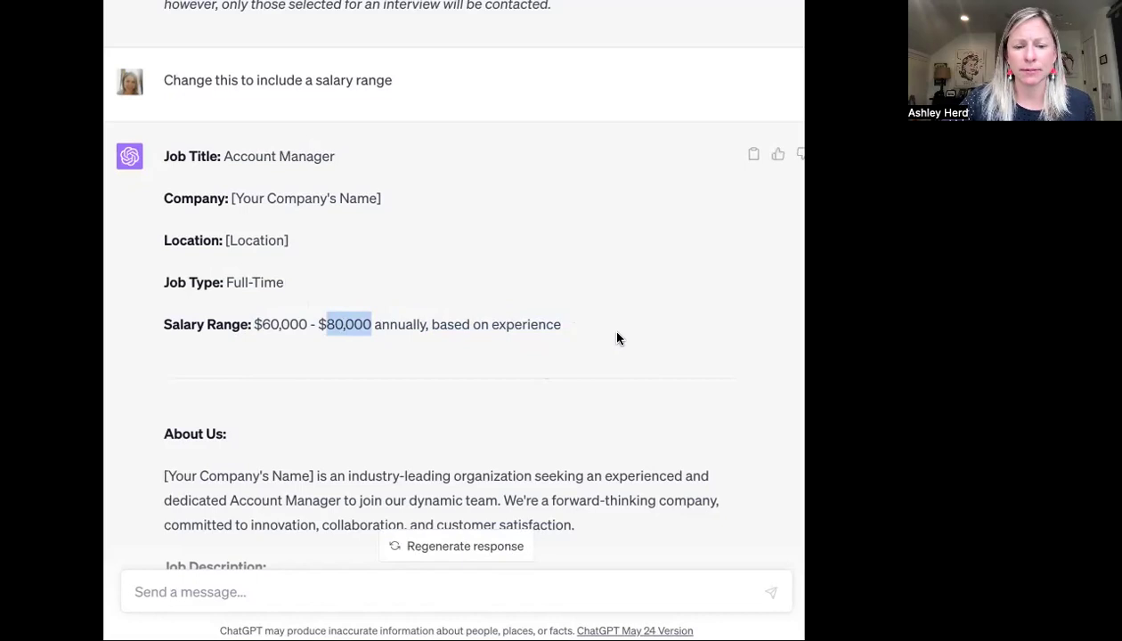
{"action": "left_click_drag", "start_coordinate": [610, 334], "coordinate": [169, 321]}
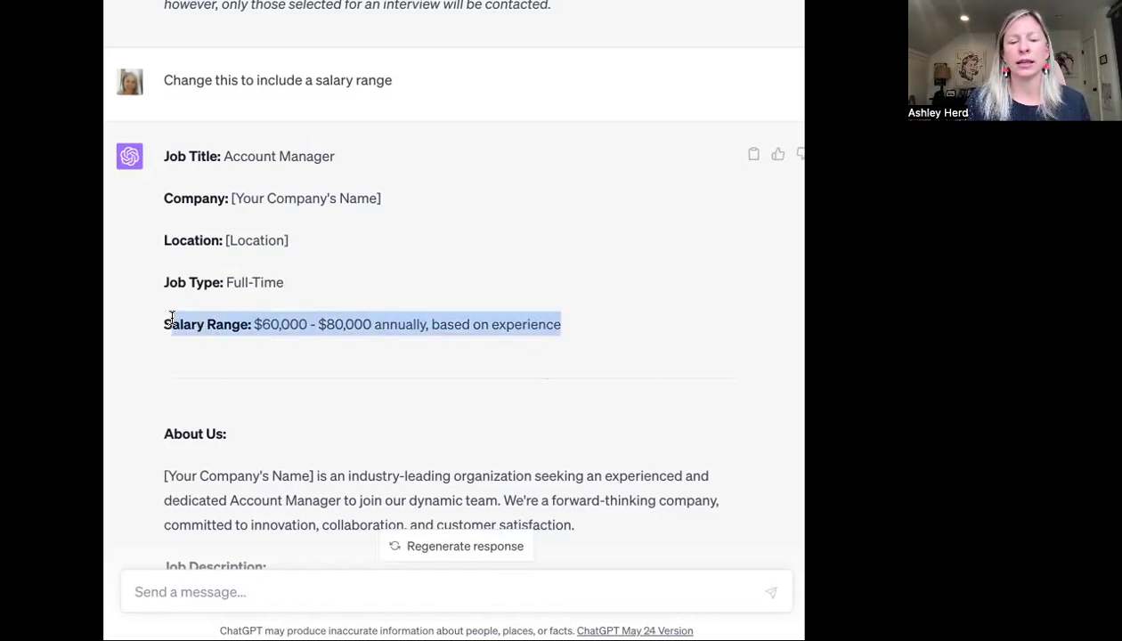
- Review the revised posting from the Salary Range through About Us, Job Description and Responsibilities to the Requirements section
{"action": "scroll", "coordinate": [690, 354], "scroll_direction": "down", "scroll_amount": 3}
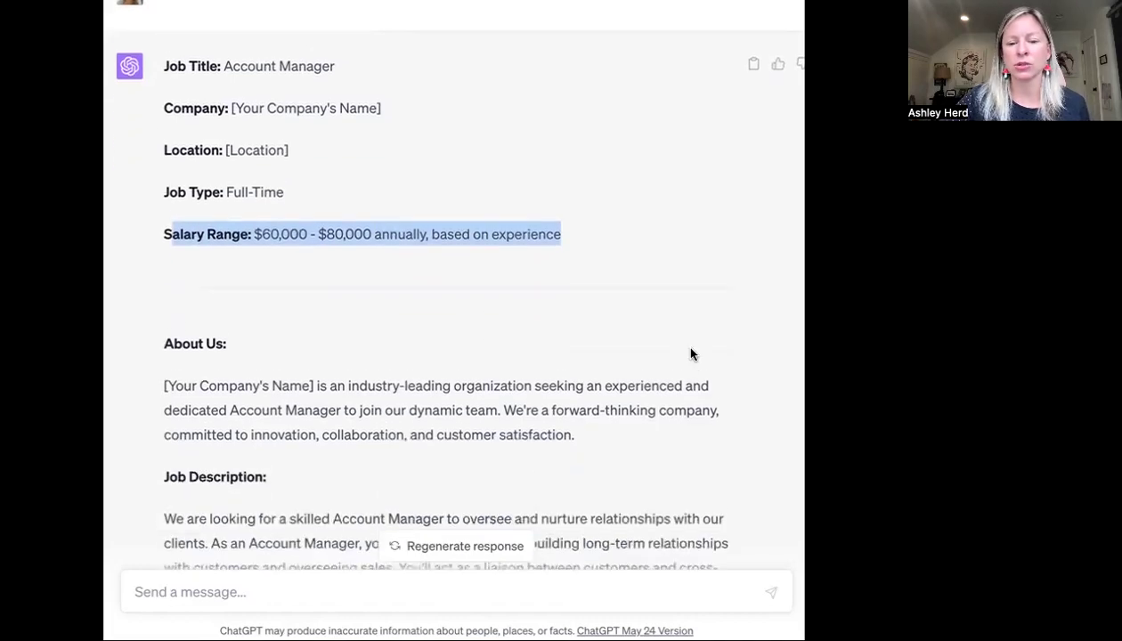
{"action": "scroll", "coordinate": [691, 350], "scroll_direction": "down", "scroll_amount": 10}
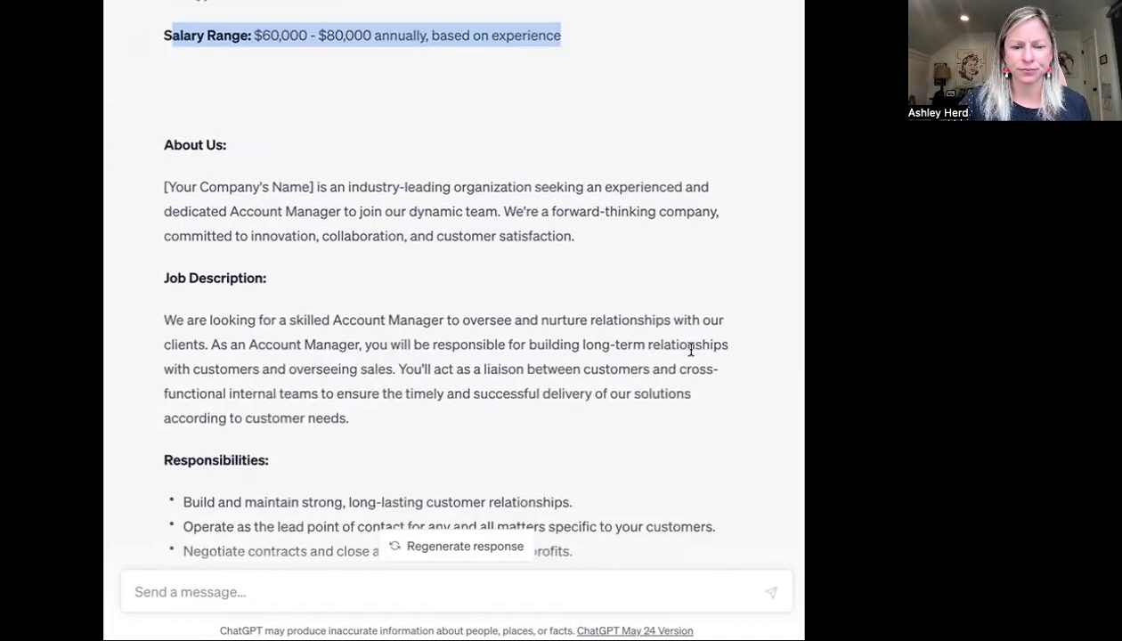
{"action": "scroll", "coordinate": [631, 303], "scroll_direction": "up", "scroll_amount": 10}
{"action": "scroll", "coordinate": [630, 285], "scroll_direction": "down", "scroll_amount": 1}
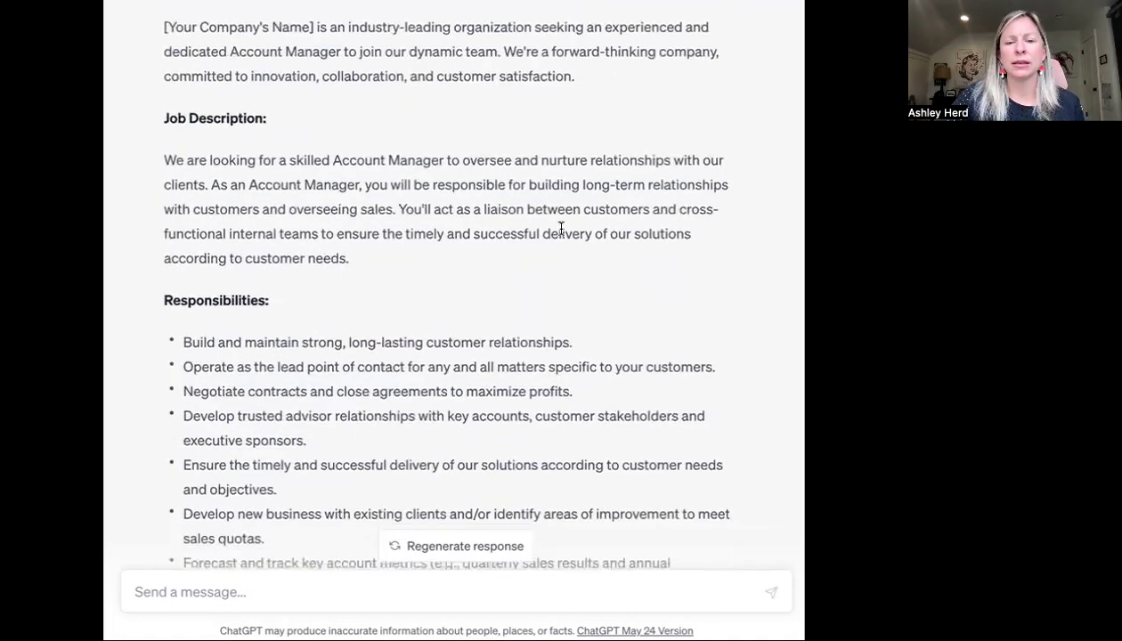
{"action": "scroll", "coordinate": [300, 221], "scroll_direction": "up", "scroll_amount": 2}
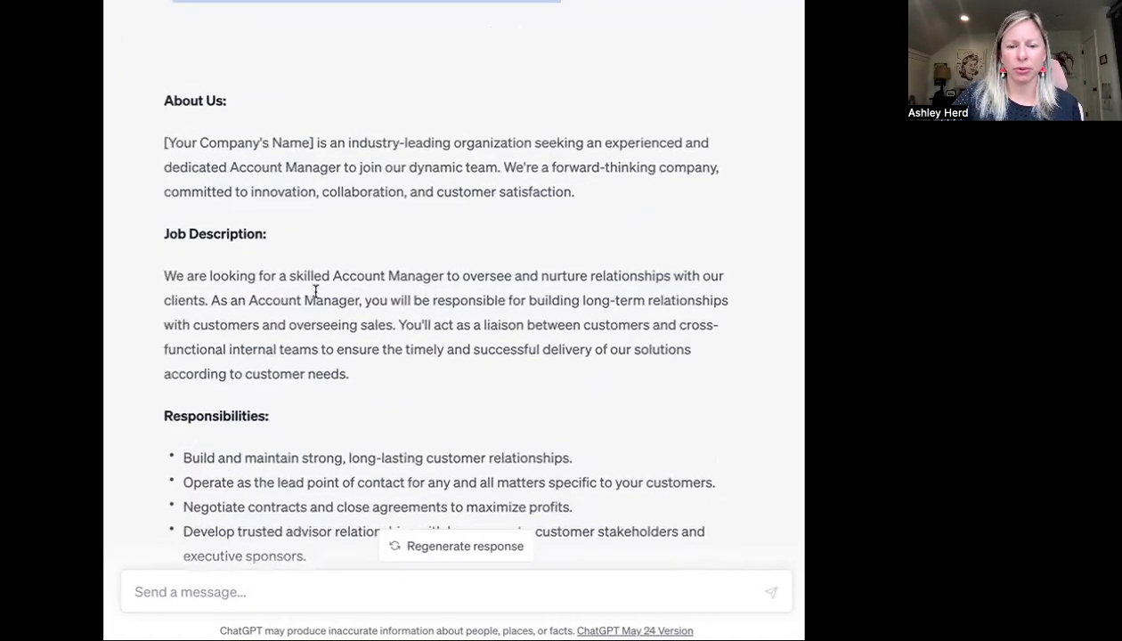
{"action": "scroll", "coordinate": [351, 344], "scroll_direction": "down", "scroll_amount": 1}
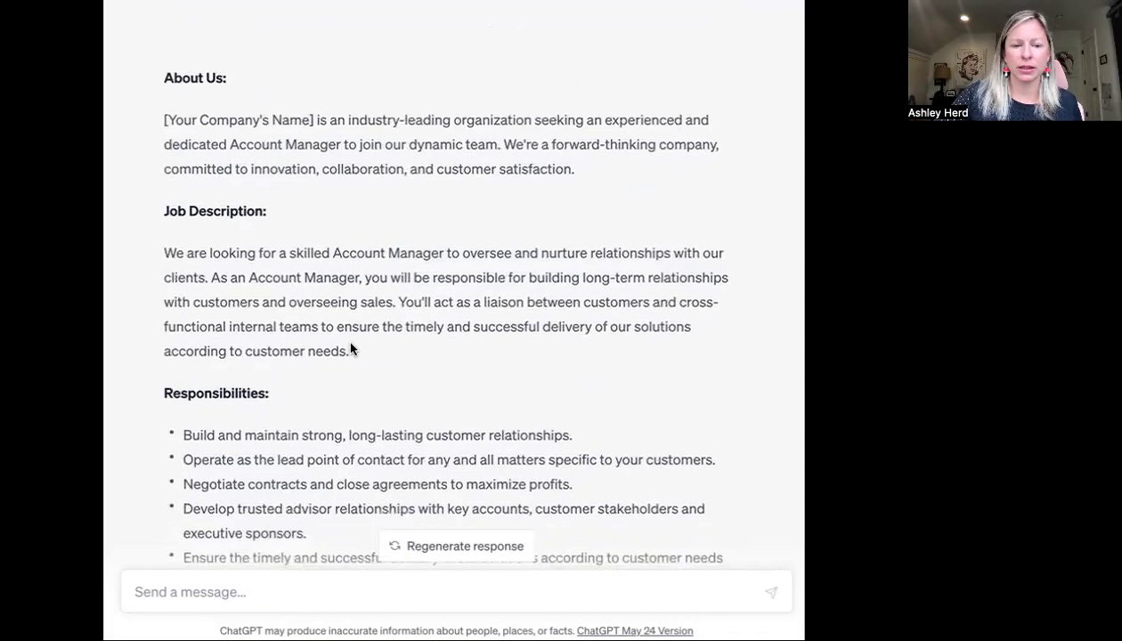
{"action": "scroll", "coordinate": [352, 346], "scroll_direction": "down", "scroll_amount": 3}
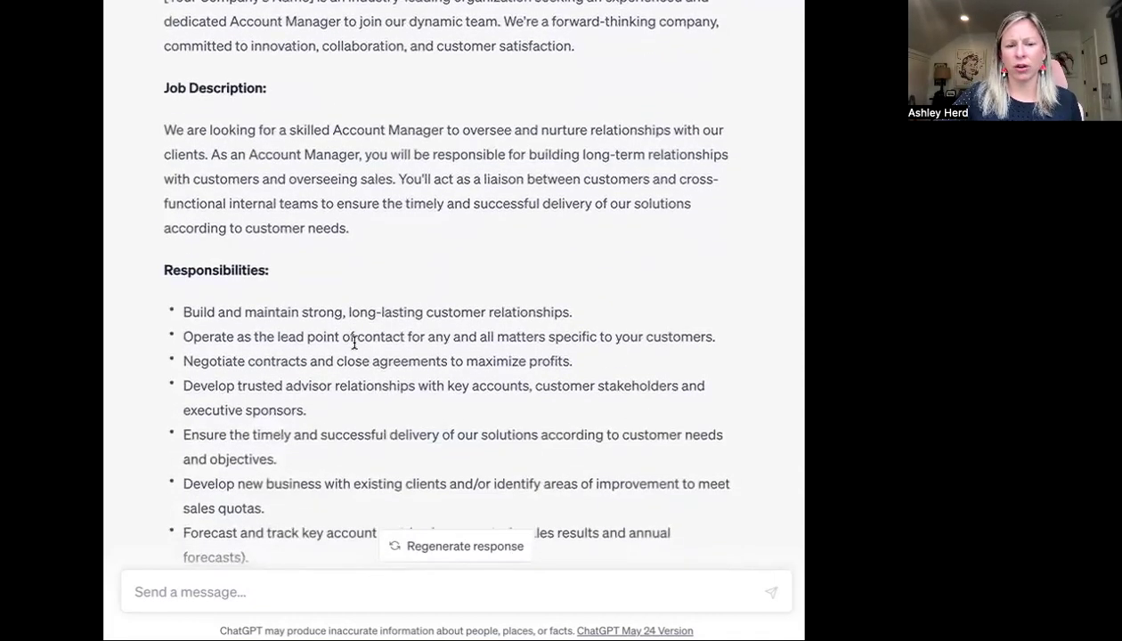
{"action": "scroll", "coordinate": [354, 344], "scroll_direction": "down", "scroll_amount": 1}
{"action": "scroll", "coordinate": [354, 341], "scroll_direction": "down", "scroll_amount": 3}
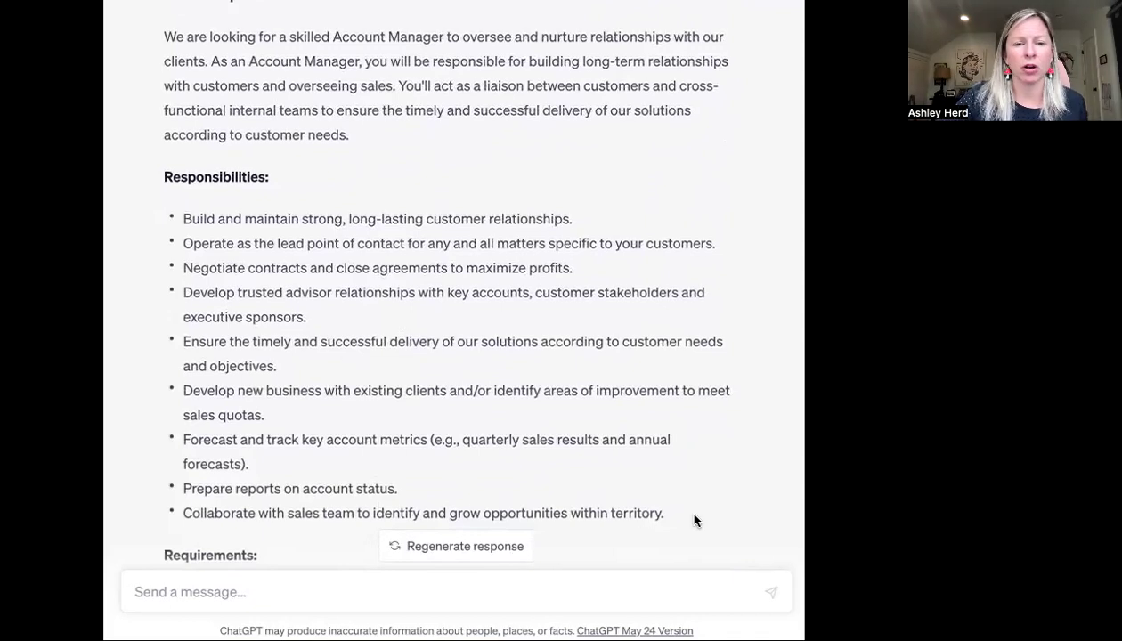
{"action": "scroll", "coordinate": [659, 314], "scroll_direction": "down", "scroll_amount": 6}
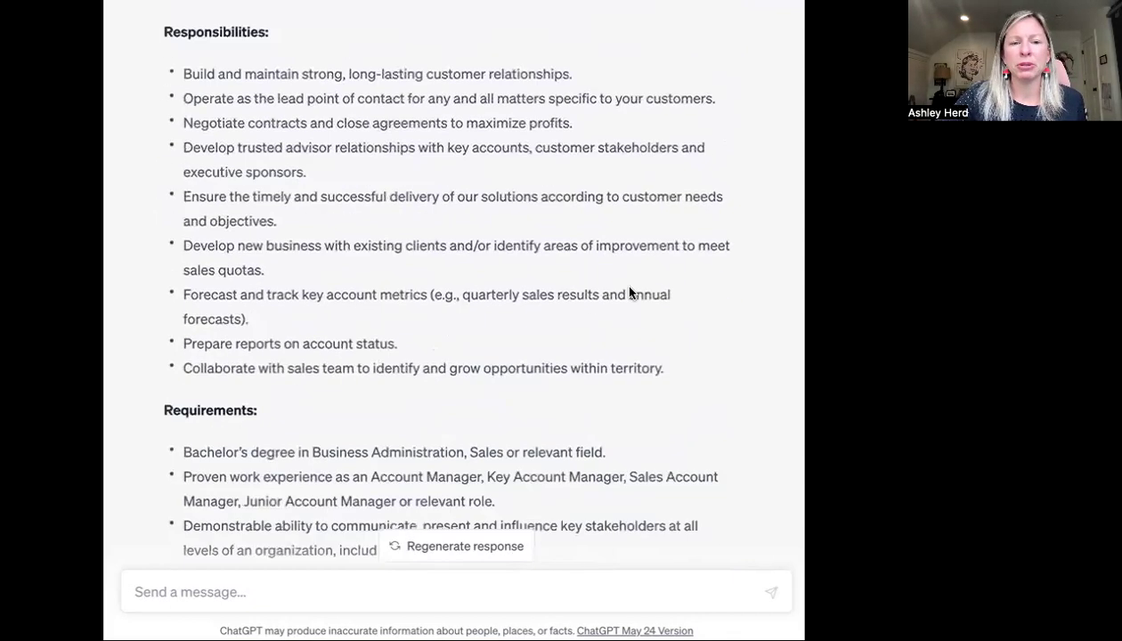
{"action": "scroll", "coordinate": [337, 443], "scroll_direction": "down", "scroll_amount": 6}
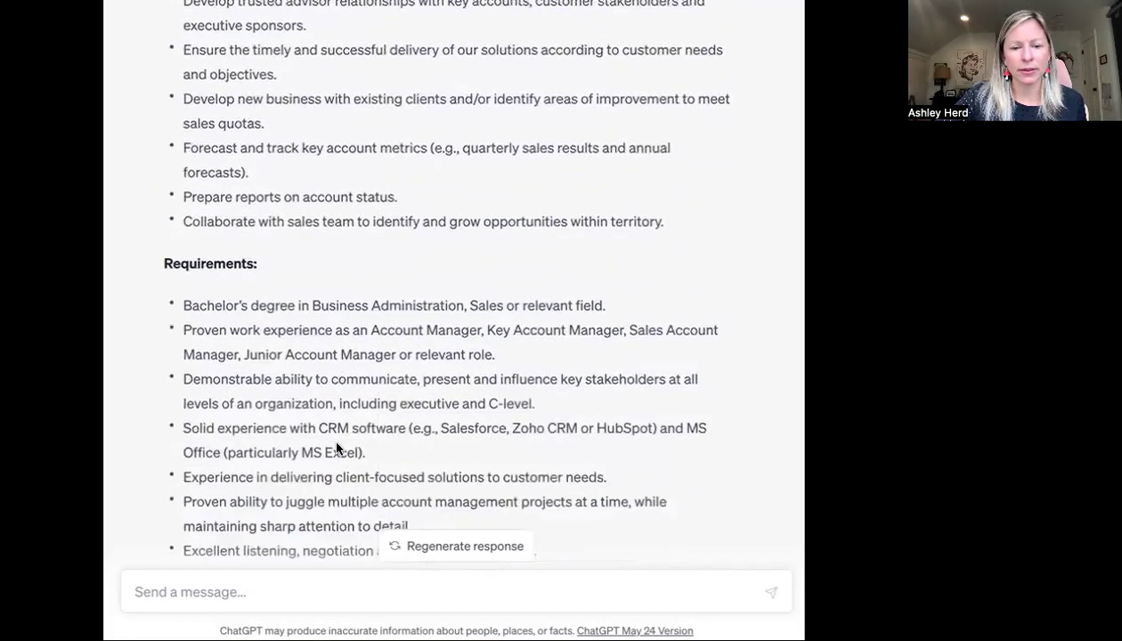
- Highlight the "Bachelor's degree in Business Administration, Sales or relevant field" requirement repeatedly for review
{"action": "left_click_drag", "start_coordinate": [184, 305], "coordinate": [612, 302]}
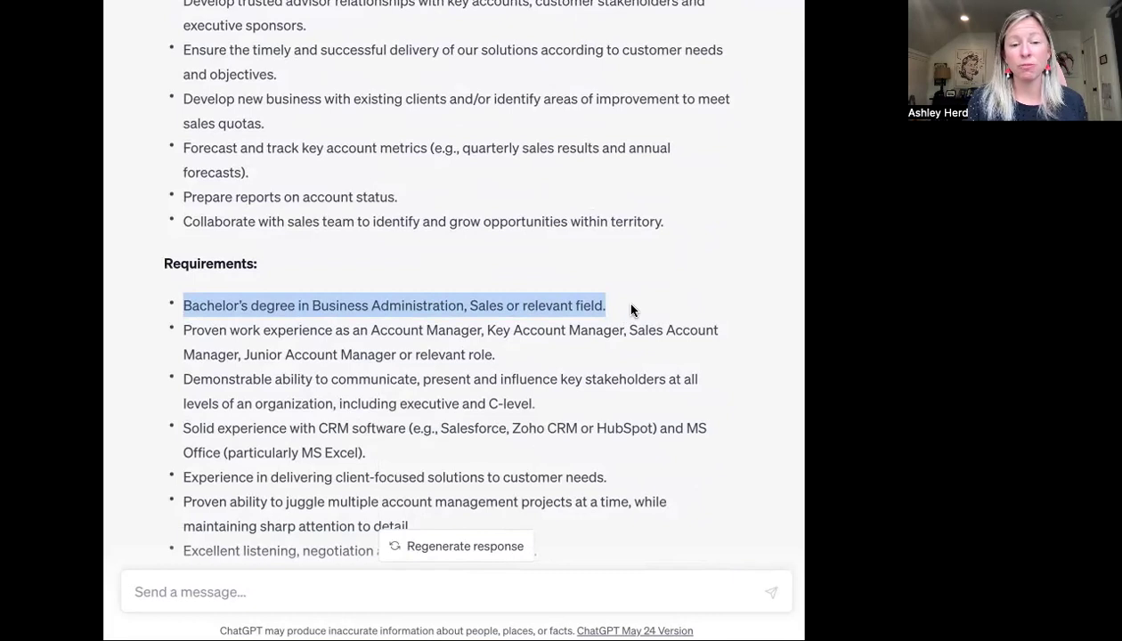
{"action": "left_click", "coordinate": [630, 309]}
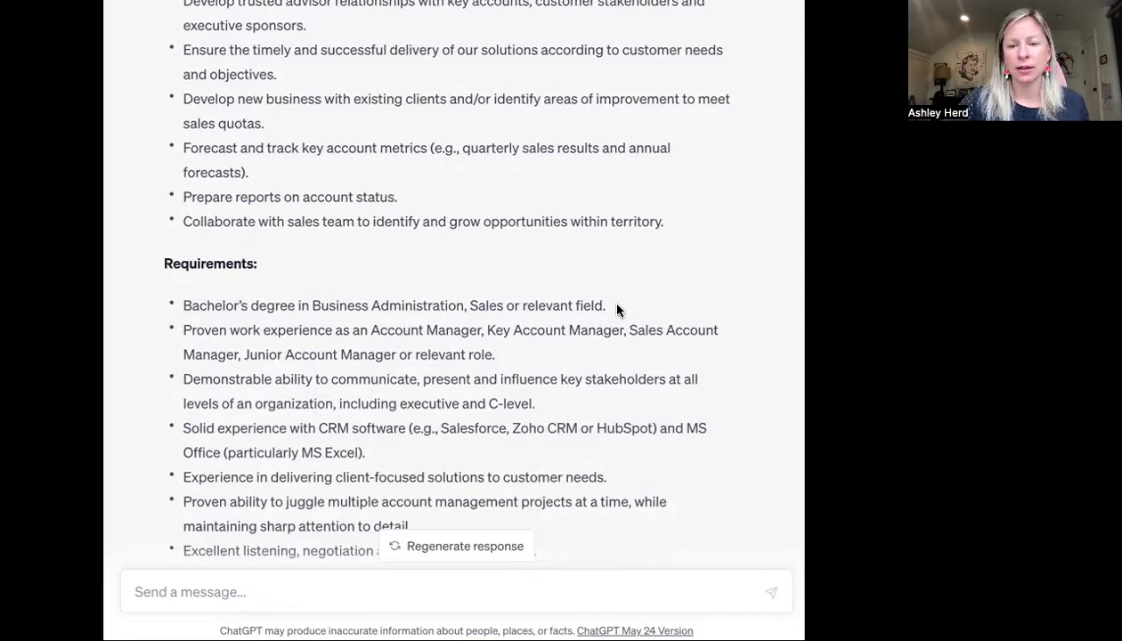
{"action": "left_click_drag", "start_coordinate": [185, 326], "coordinate": [160, 298]}
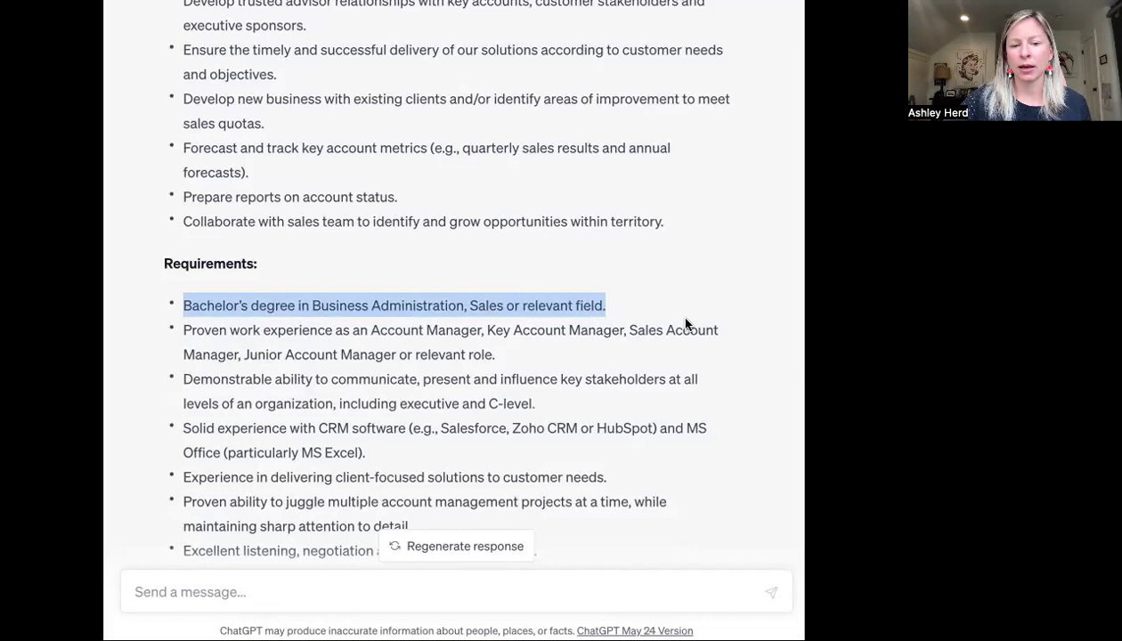
{"action": "left_click_drag", "start_coordinate": [203, 305], "coordinate": [621, 307]}
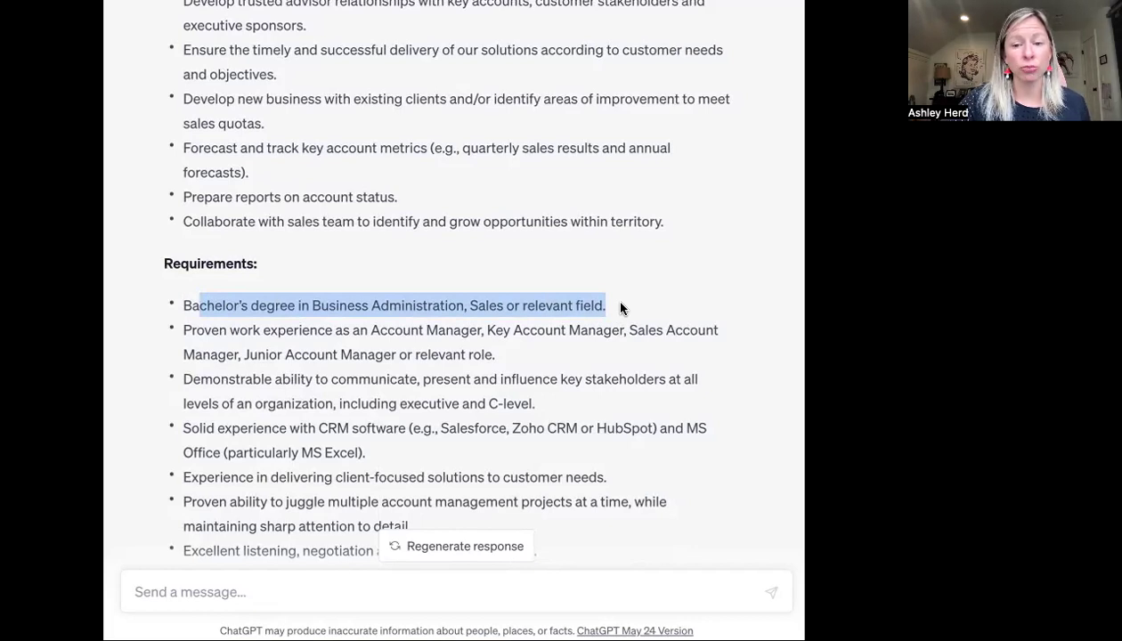
{"action": "left_click", "coordinate": [621, 307]}
{"action": "left_click_drag", "start_coordinate": [186, 303], "coordinate": [647, 313]}
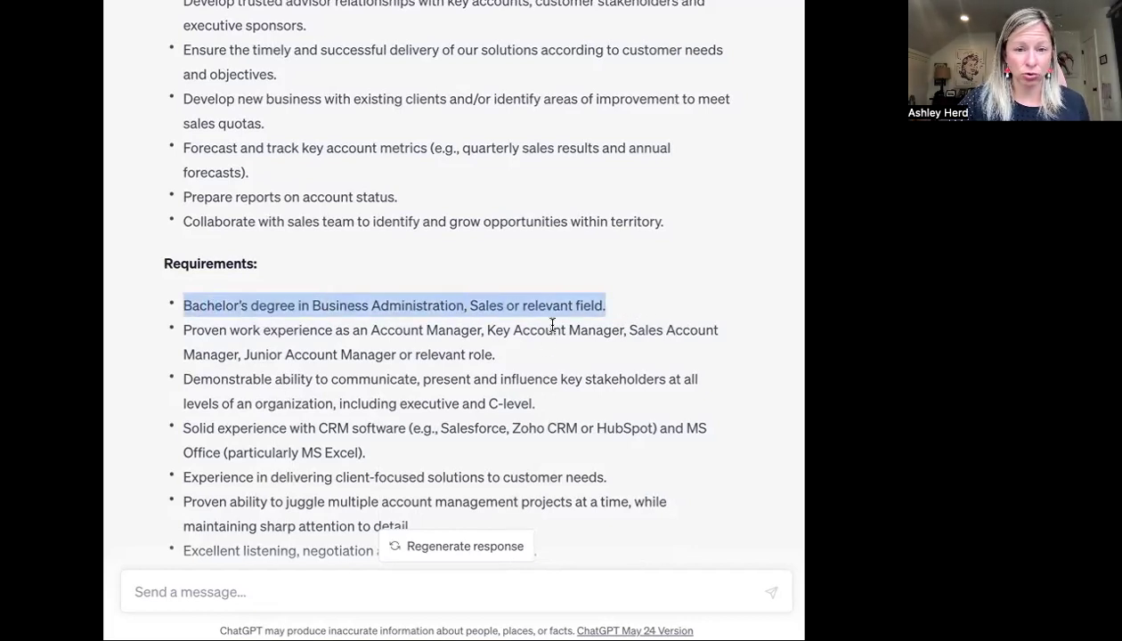
- Recheck the posting from the Salary Range down to the Requirements, comparing the listed requirements with the Responsibilities section
{"action": "scroll", "coordinate": [358, 327], "scroll_direction": "up", "scroll_amount": 5}
{"action": "scroll", "coordinate": [364, 307], "scroll_direction": "up", "scroll_amount": 5}
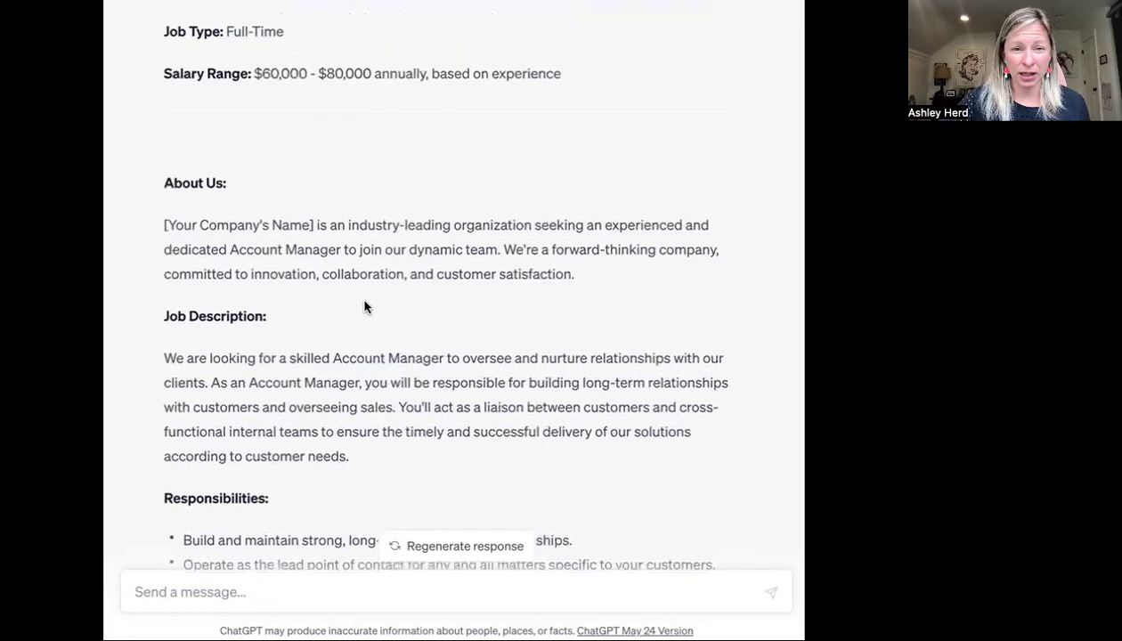
{"action": "scroll", "coordinate": [268, 161], "scroll_direction": "down", "scroll_amount": 1}
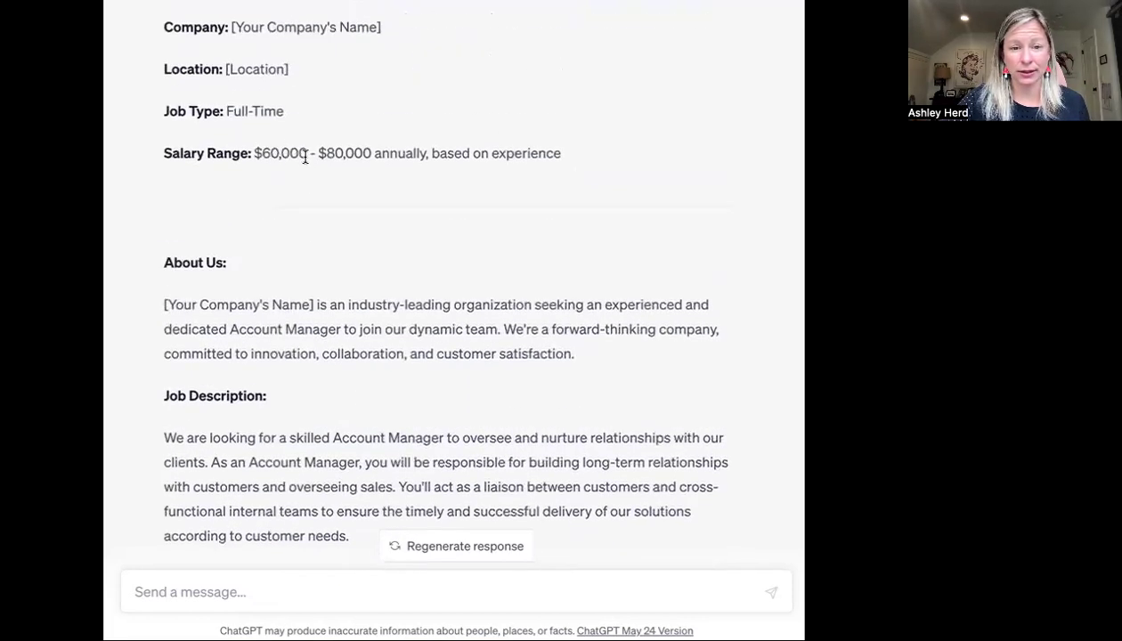
{"action": "scroll", "coordinate": [646, 276], "scroll_direction": "down", "scroll_amount": 3}
{"action": "scroll", "coordinate": [695, 271], "scroll_direction": "down", "scroll_amount": 4}
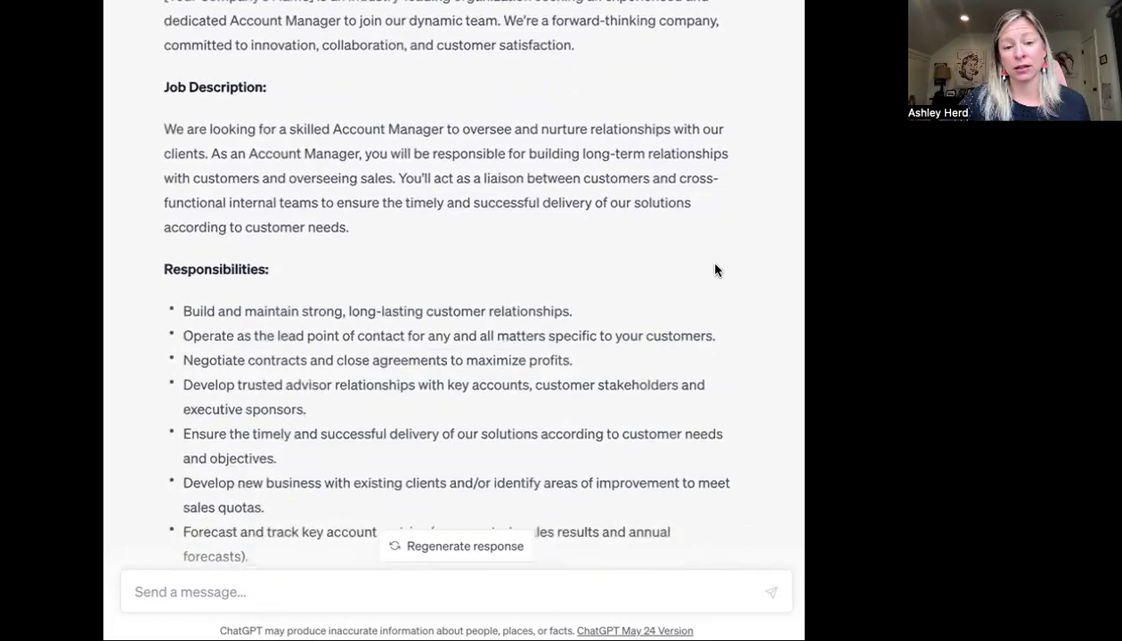
{"action": "scroll", "coordinate": [662, 318], "scroll_direction": "down", "scroll_amount": 2}
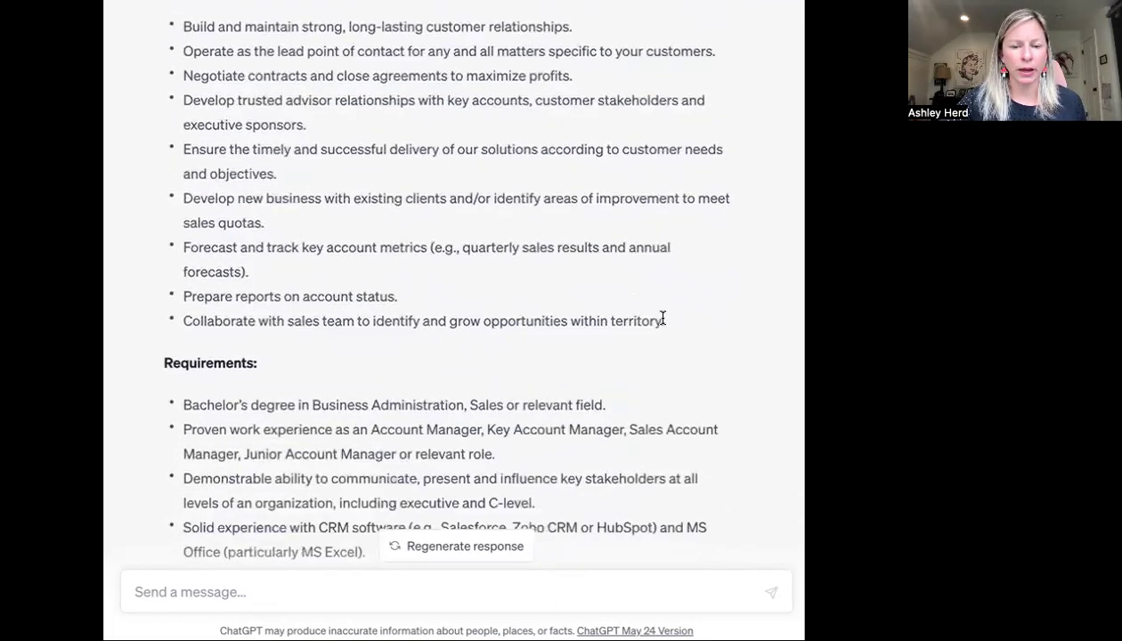
{"action": "scroll", "coordinate": [658, 301], "scroll_direction": "down", "scroll_amount": 2}
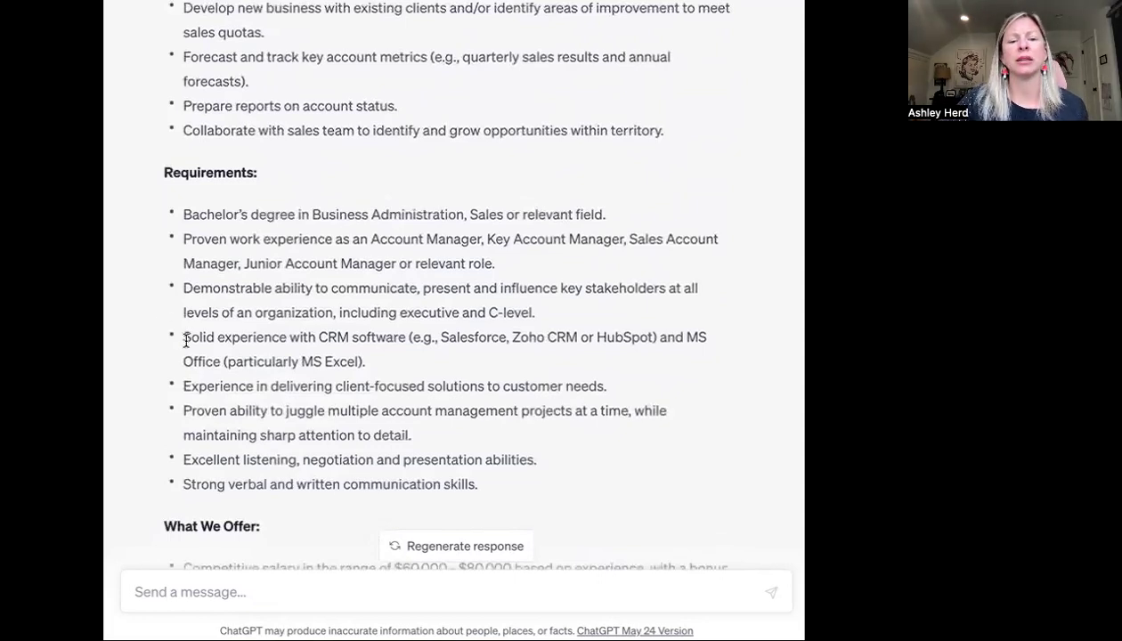
{"action": "scroll", "coordinate": [210, 193], "scroll_direction": "up", "scroll_amount": 3}
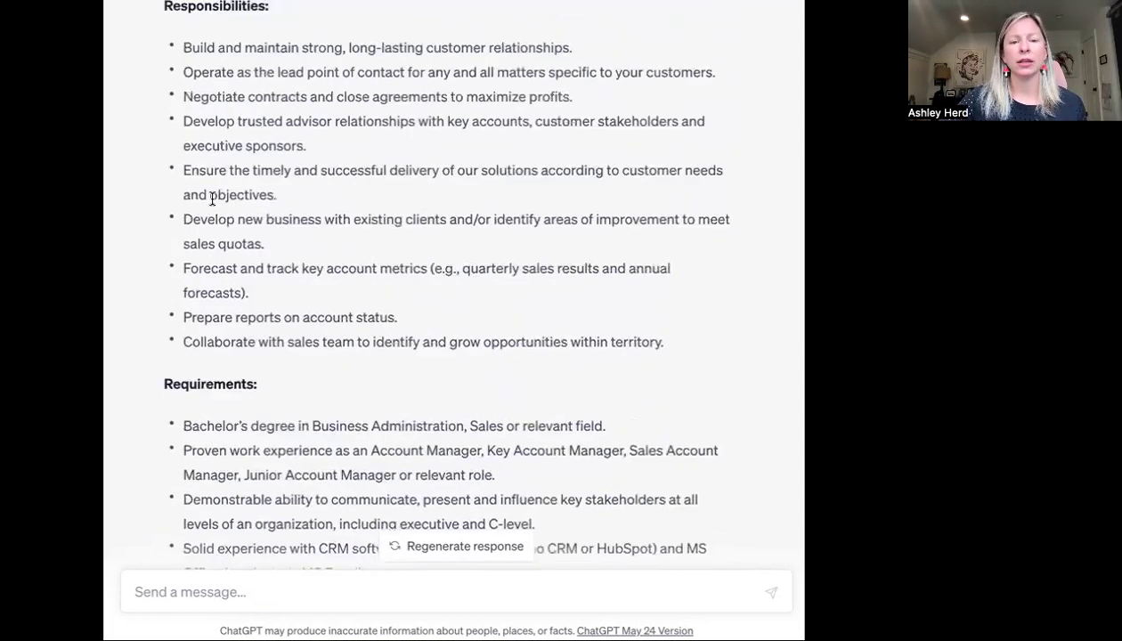
{"action": "scroll", "coordinate": [191, 389], "scroll_direction": "up", "scroll_amount": 1}
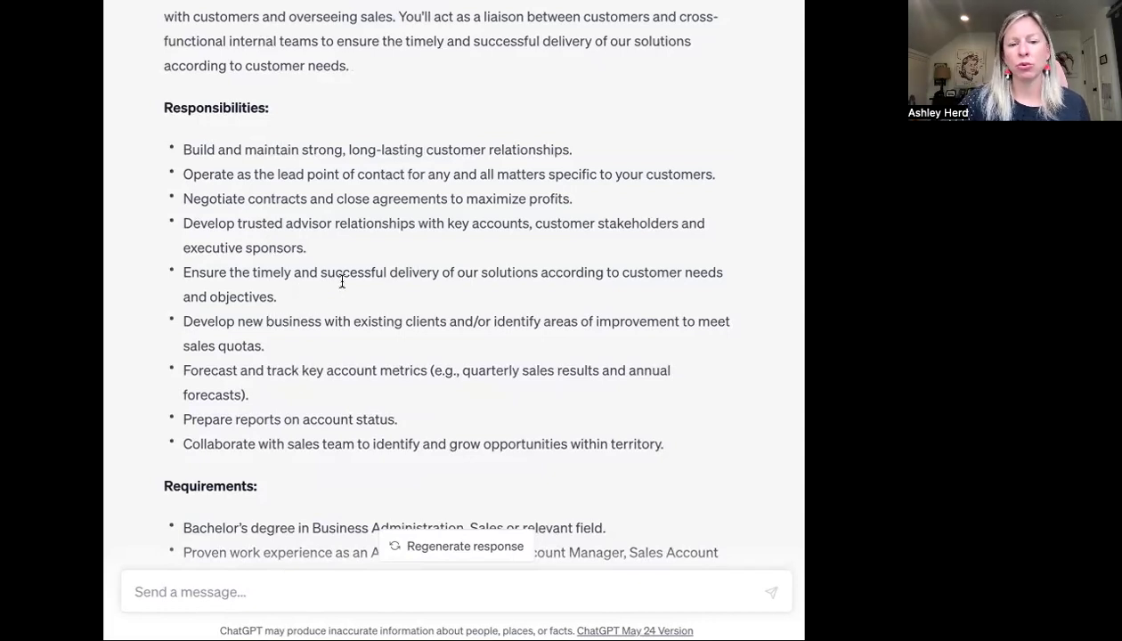
- Review the Responsibilities against the Requirements and highlight the full Requirements list, from the bachelor's degree to the communication skills
{"action": "scroll", "coordinate": [363, 281], "scroll_direction": "down", "scroll_amount": 1}
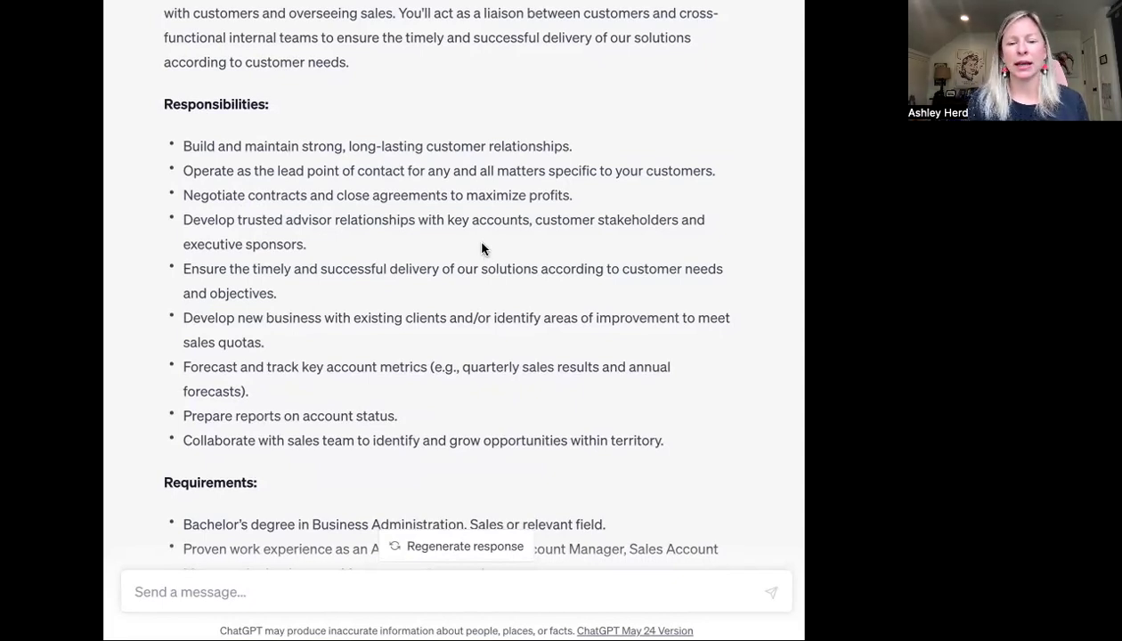
{"action": "scroll", "coordinate": [468, 223], "scroll_direction": "down", "scroll_amount": 2}
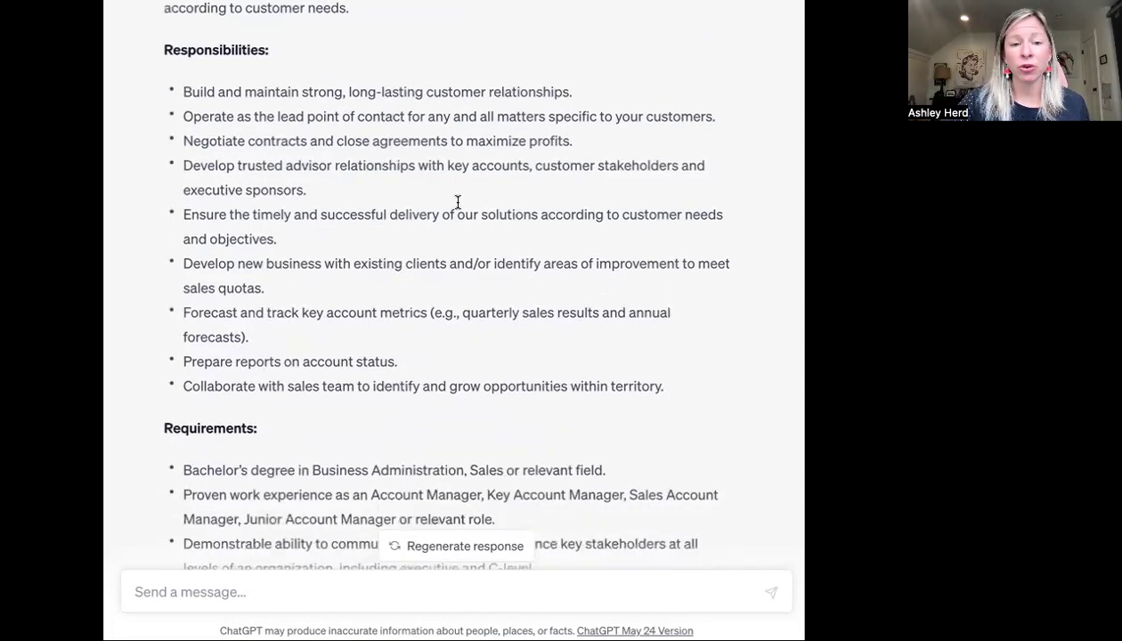
{"action": "scroll", "coordinate": [294, 142], "scroll_direction": "up", "scroll_amount": 2}
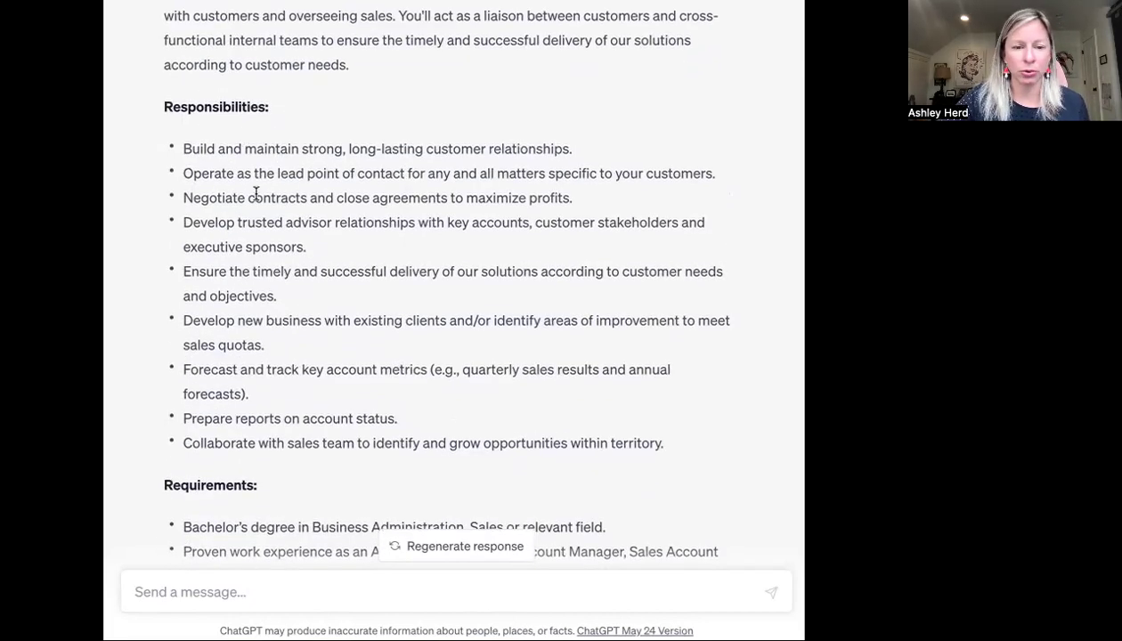
{"action": "scroll", "coordinate": [312, 222], "scroll_direction": "down", "scroll_amount": 1}
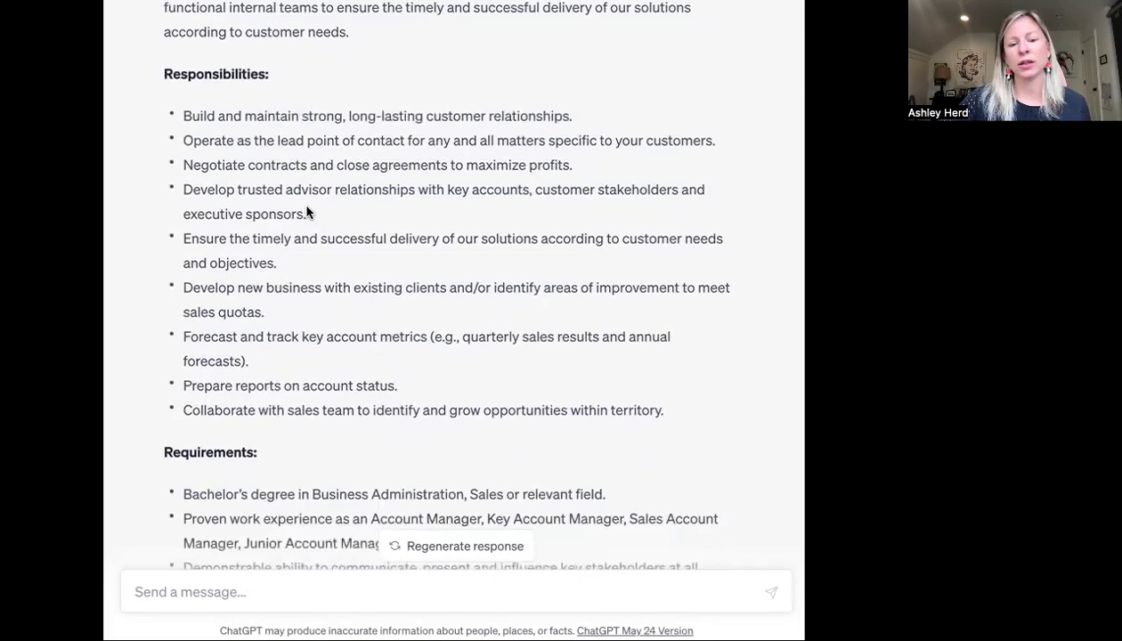
{"action": "scroll", "coordinate": [310, 211], "scroll_direction": "down", "scroll_amount": 5}
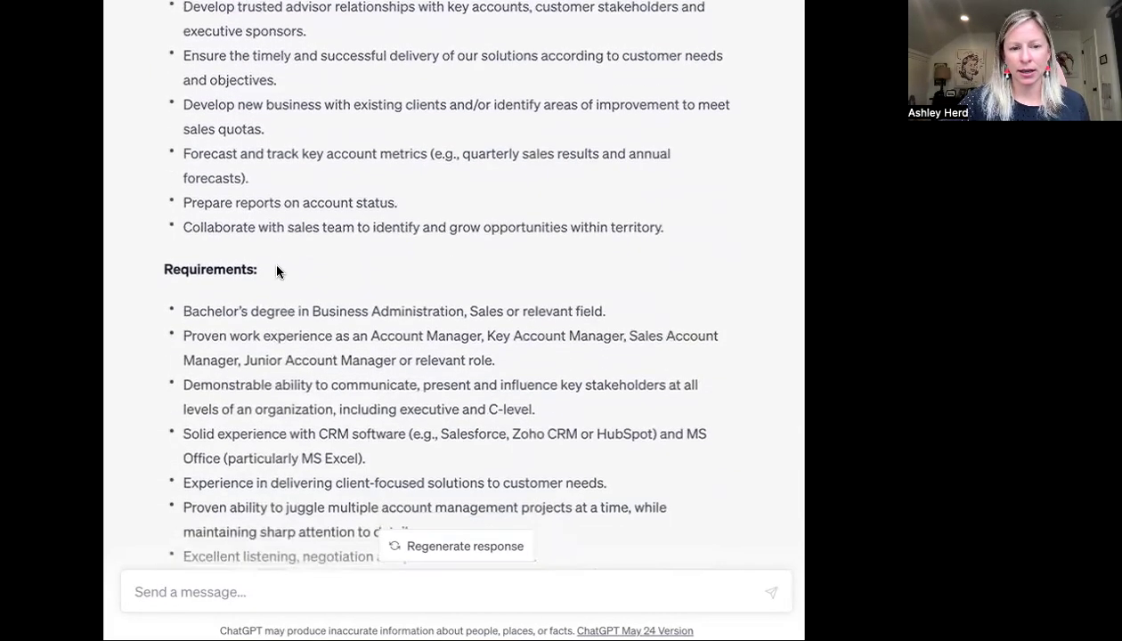
{"action": "scroll", "coordinate": [214, 263], "scroll_direction": "down", "scroll_amount": 1}
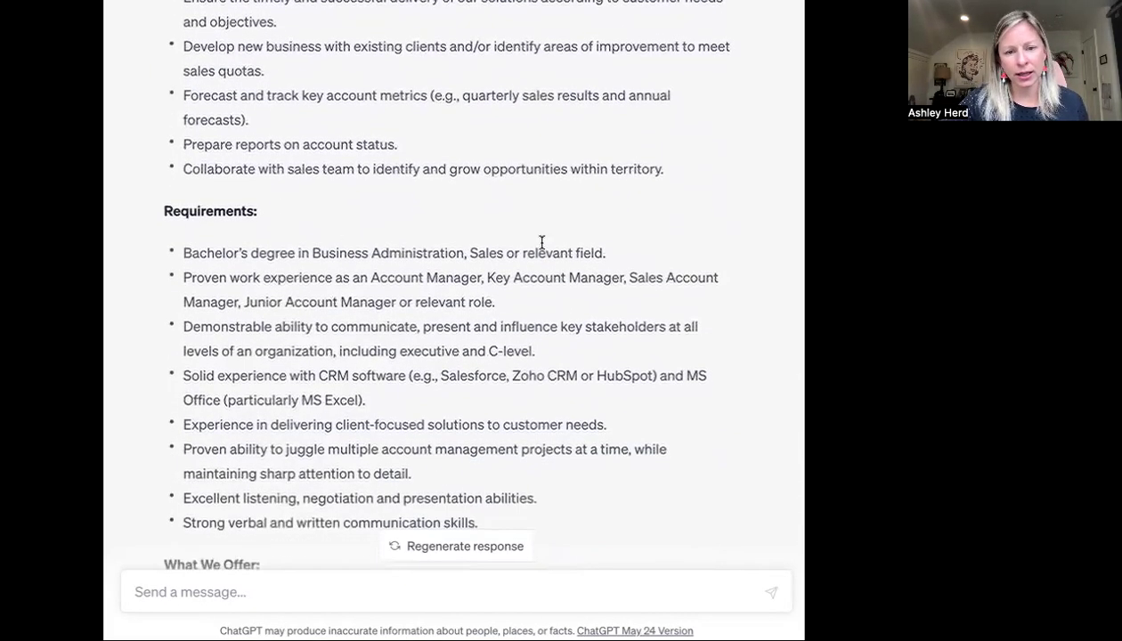
{"action": "scroll", "coordinate": [263, 218], "scroll_direction": "down", "scroll_amount": 3}
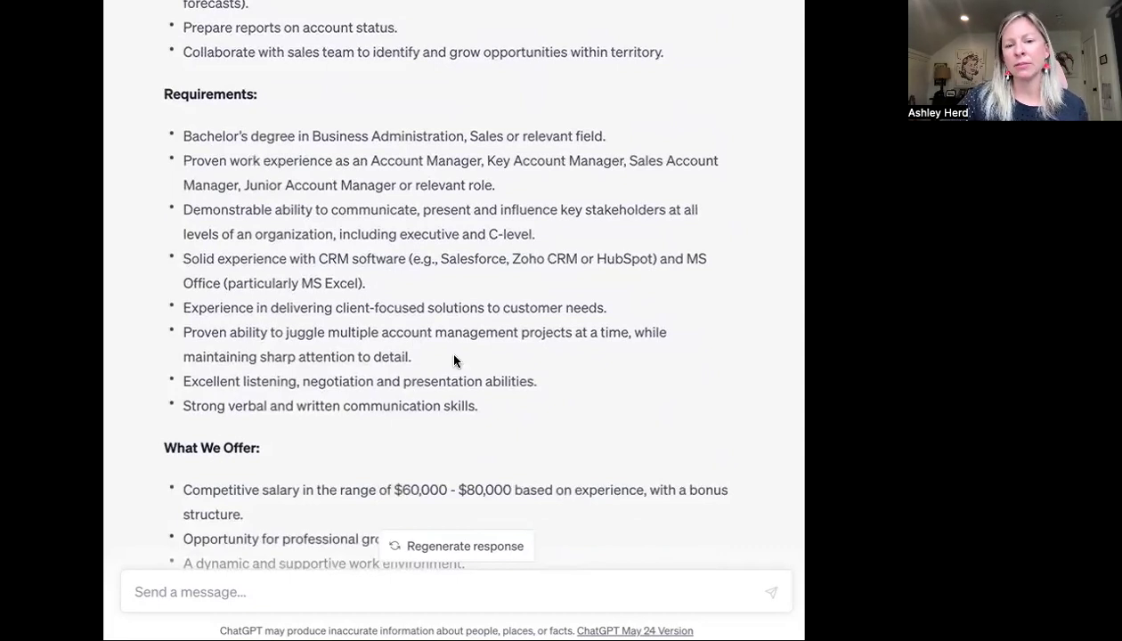
{"action": "scroll", "coordinate": [254, 290], "scroll_direction": "down", "scroll_amount": 1}
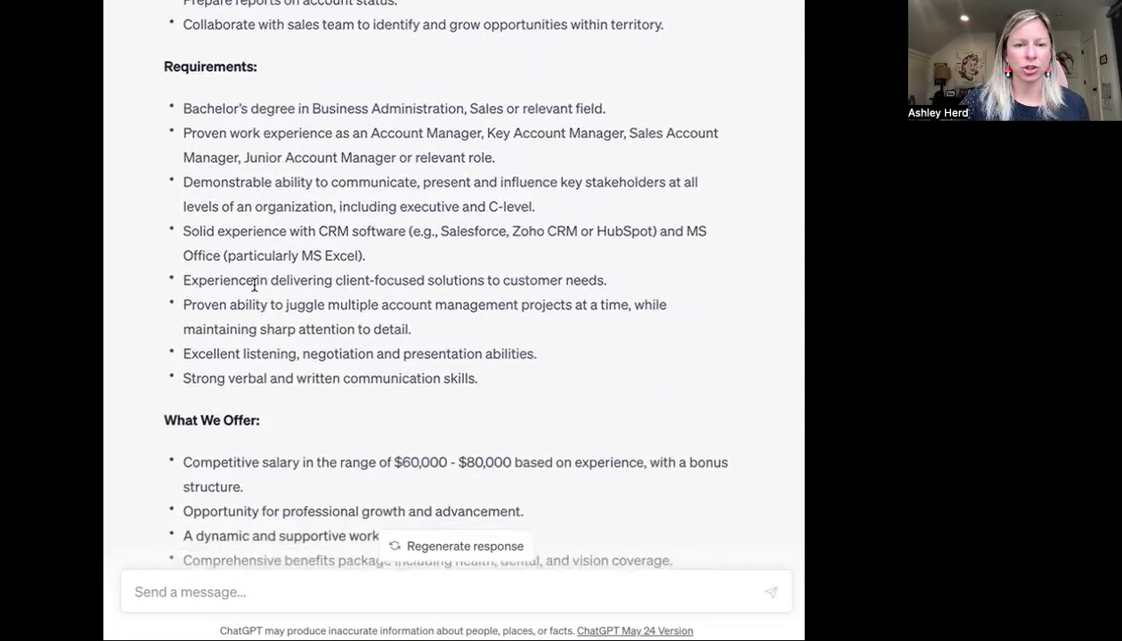
{"action": "left_click_drag", "start_coordinate": [198, 95], "coordinate": [474, 361]}
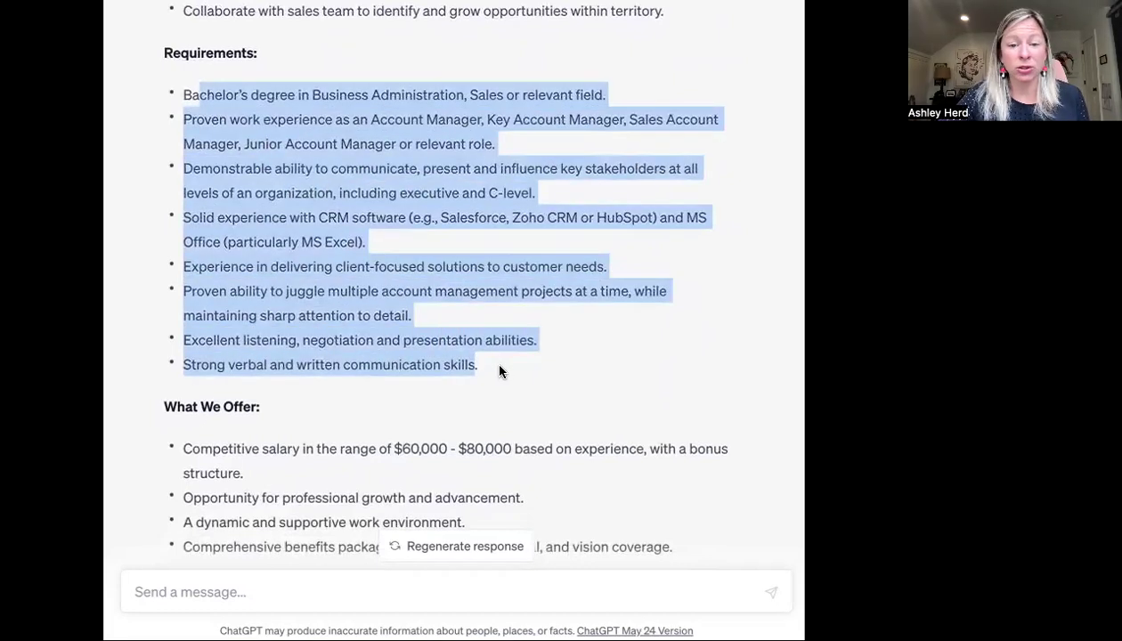
- Highlight the competitive salary bullet and the "Opportunity for professional growth and advancement" bullet under What We Offer for review
{"action": "scroll", "coordinate": [499, 370], "scroll_direction": "down", "scroll_amount": 3}
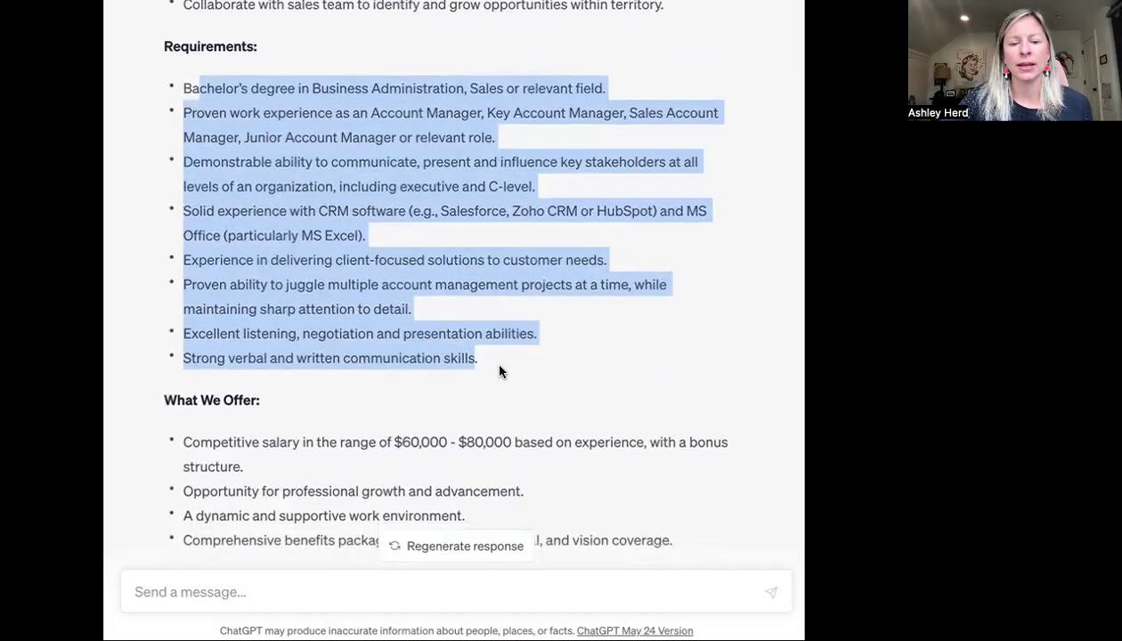
{"action": "scroll", "coordinate": [500, 370], "scroll_direction": "down", "scroll_amount": 1}
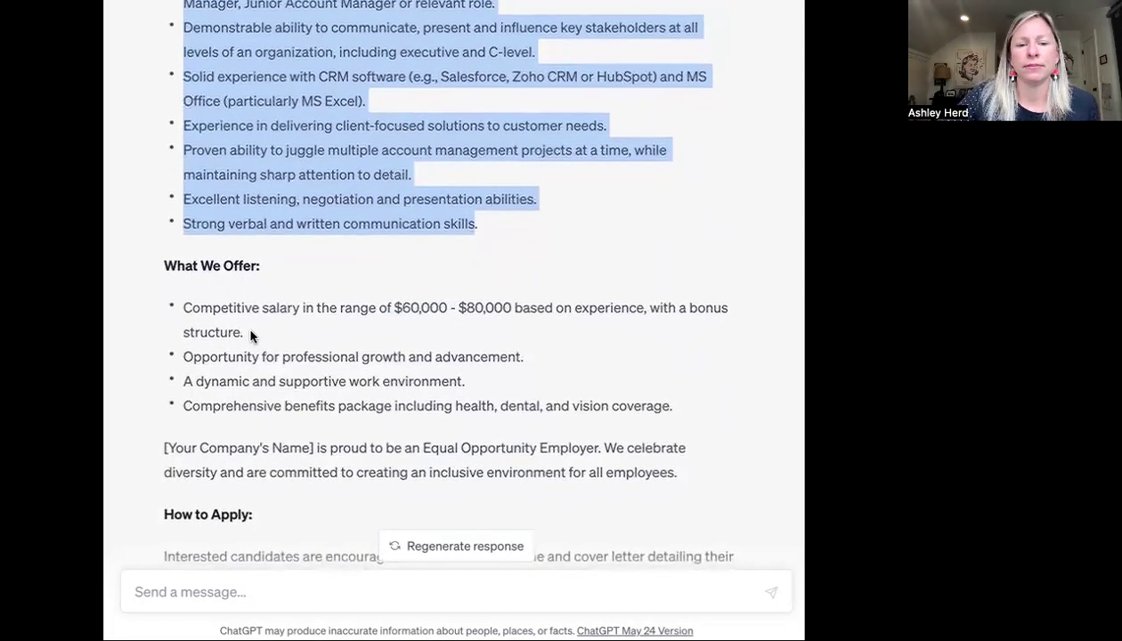
{"action": "left_click_drag", "start_coordinate": [251, 335], "coordinate": [176, 309]}
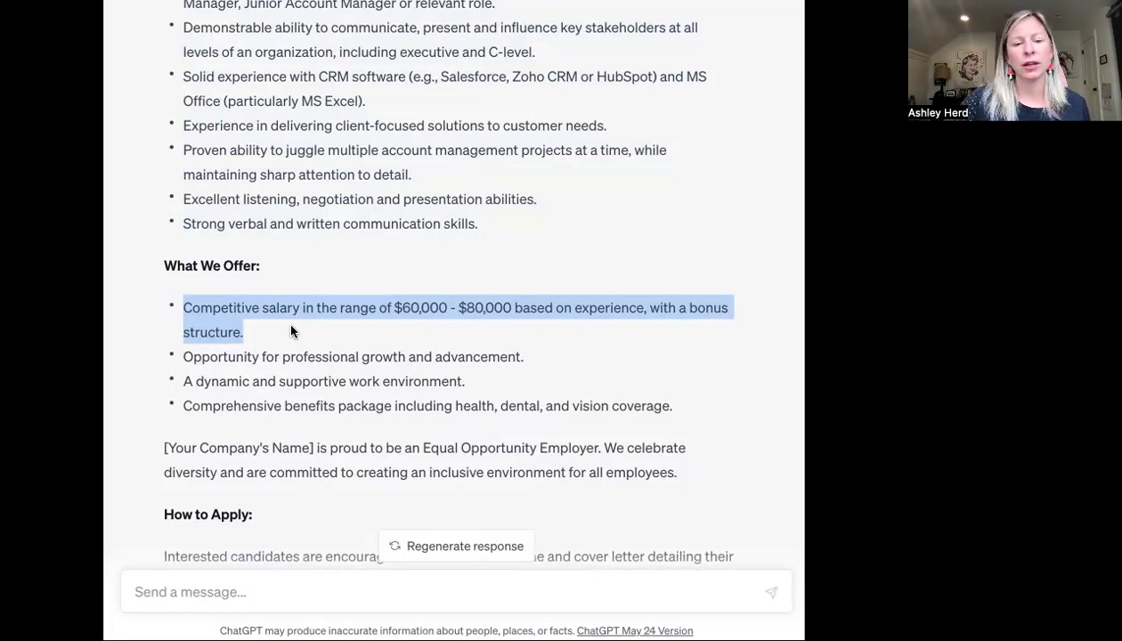
{"action": "scroll", "coordinate": [291, 331], "scroll_direction": "down", "scroll_amount": 1}
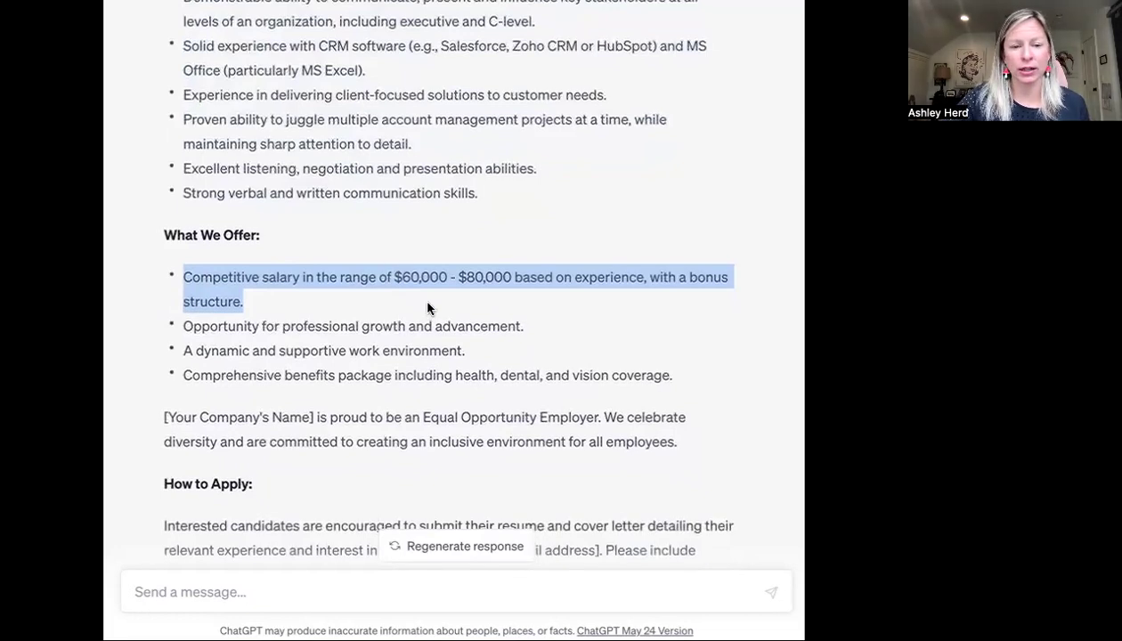
{"action": "triple_click", "coordinate": [216, 323]}
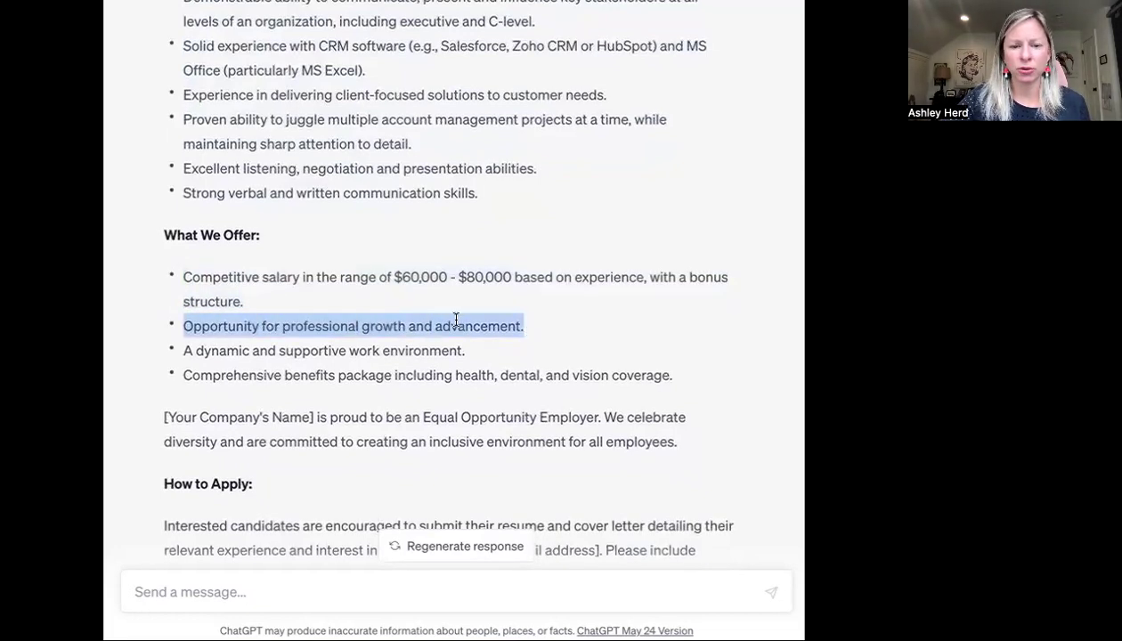
{"action": "left_click", "coordinate": [535, 326]}
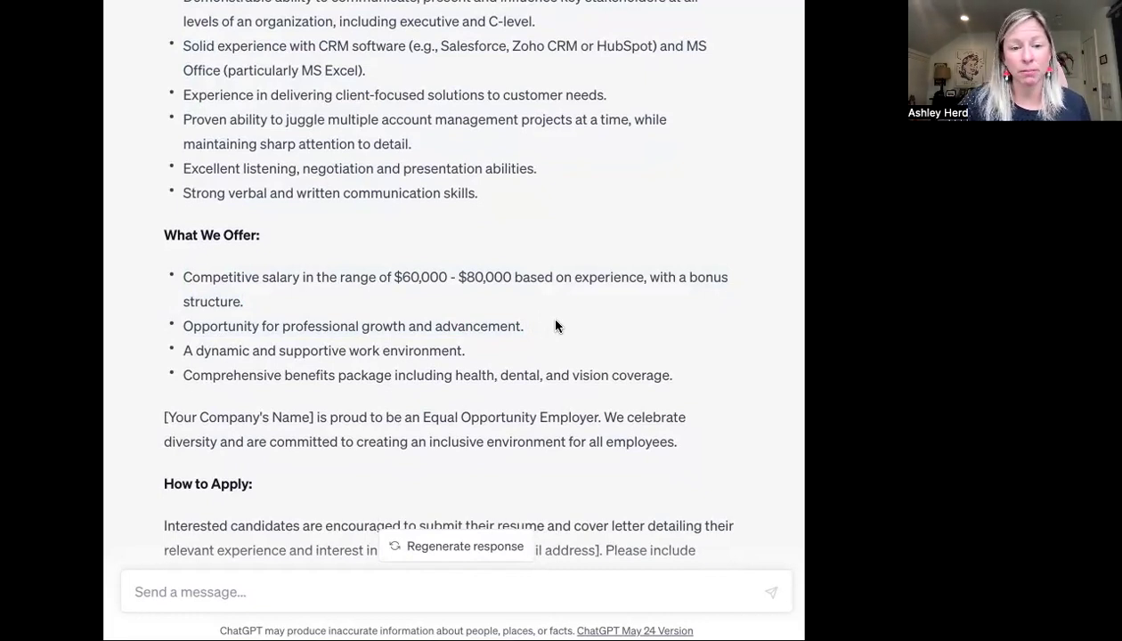
{"action": "left_click_drag", "start_coordinate": [551, 323], "coordinate": [183, 326]}
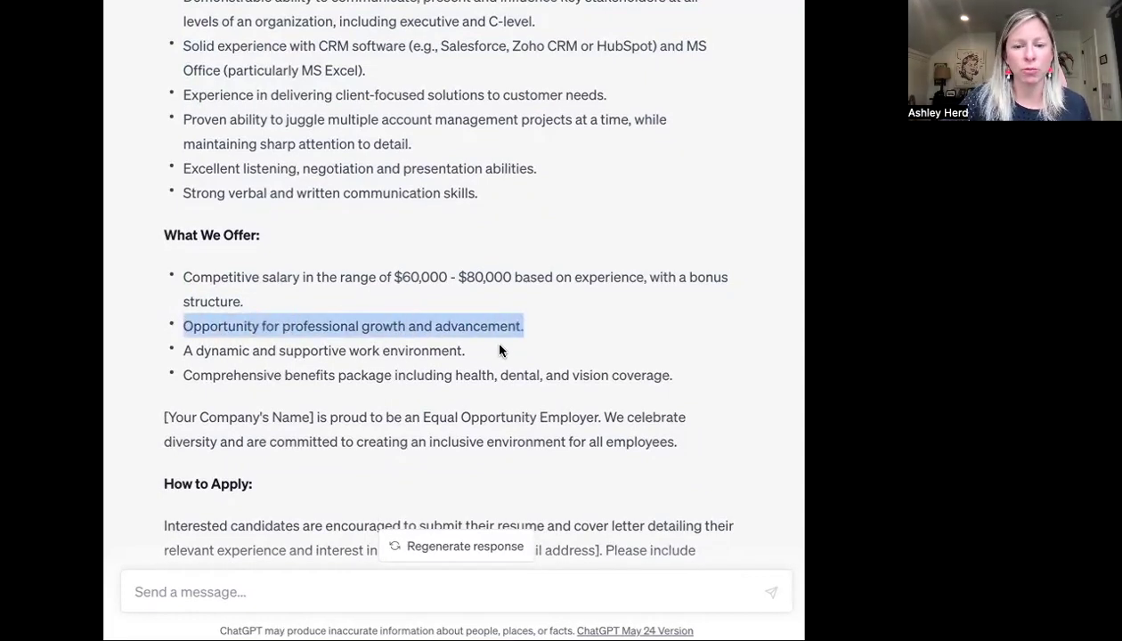
- Highlight the "A dynamic and supportive work environment" bullet under What We Offer for review
{"action": "scroll", "coordinate": [505, 347], "scroll_direction": "down", "scroll_amount": 1}
{"action": "left_click_drag", "start_coordinate": [466, 326], "coordinate": [182, 325]}
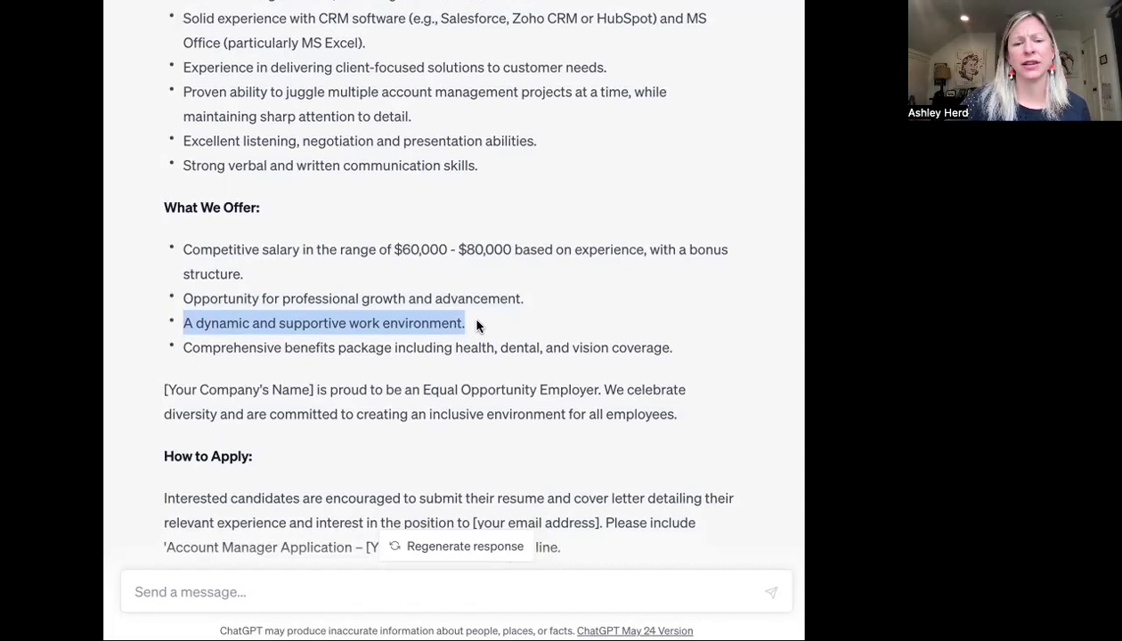
{"action": "left_click", "coordinate": [477, 326]}
{"action": "left_click_drag", "start_coordinate": [477, 326], "coordinate": [180, 325]}
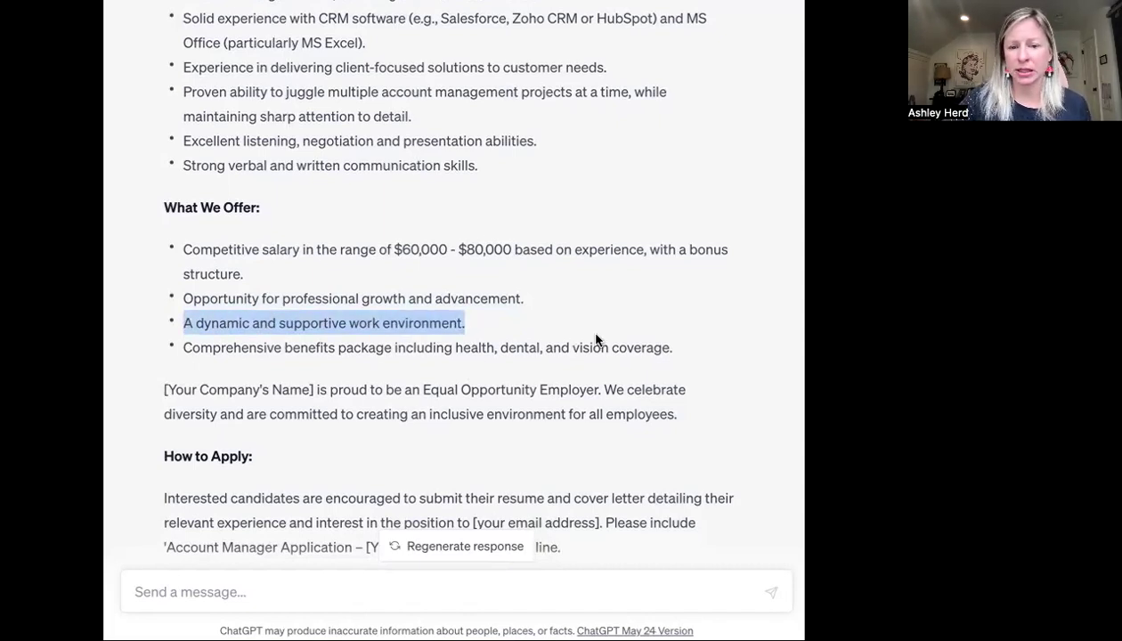
- Highlight the comprehensive benefits package bullet and its "health, dental, and vision coverage" wording, and clear the selection
{"action": "scroll", "coordinate": [676, 342], "scroll_direction": "down", "scroll_amount": 1}
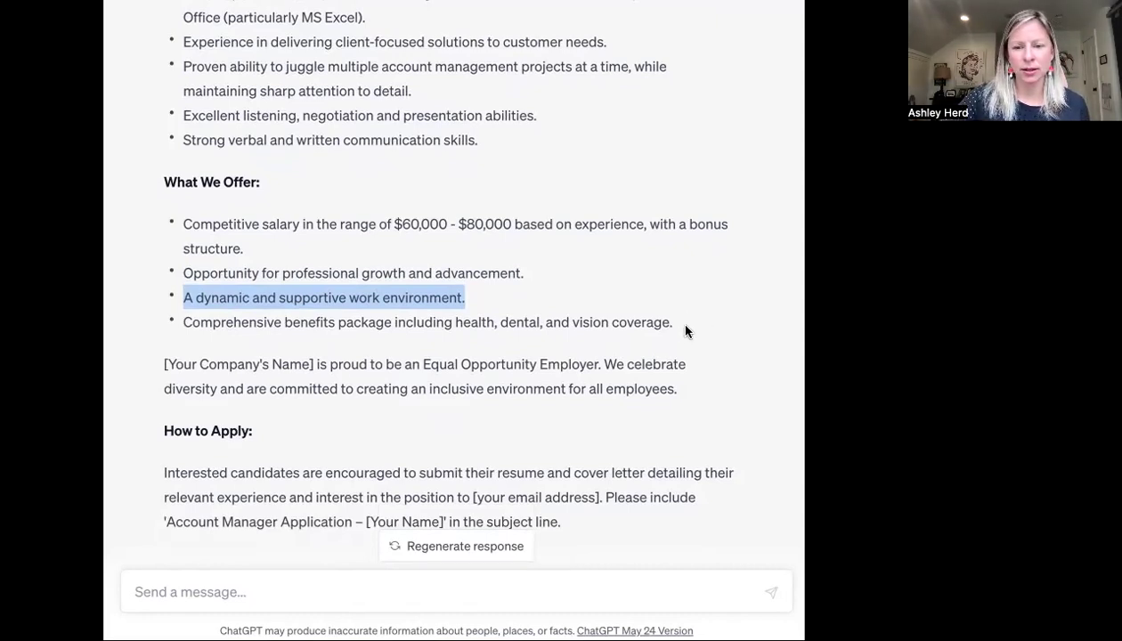
{"action": "left_click_drag", "start_coordinate": [675, 323], "coordinate": [181, 322]}
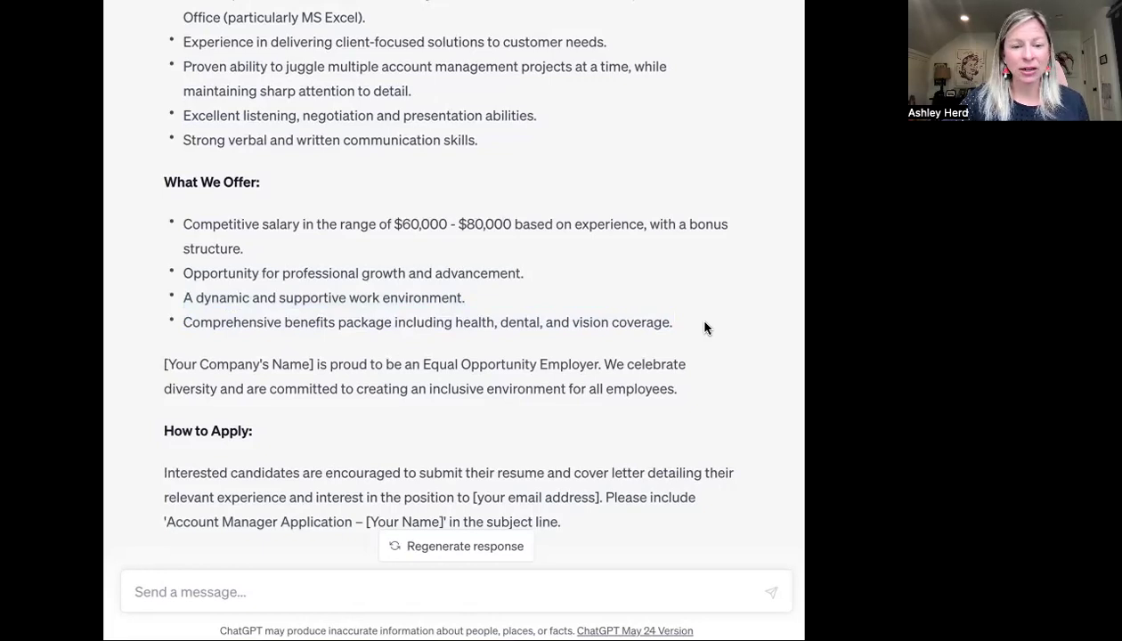
{"action": "left_click_drag", "start_coordinate": [674, 322], "coordinate": [454, 328]}
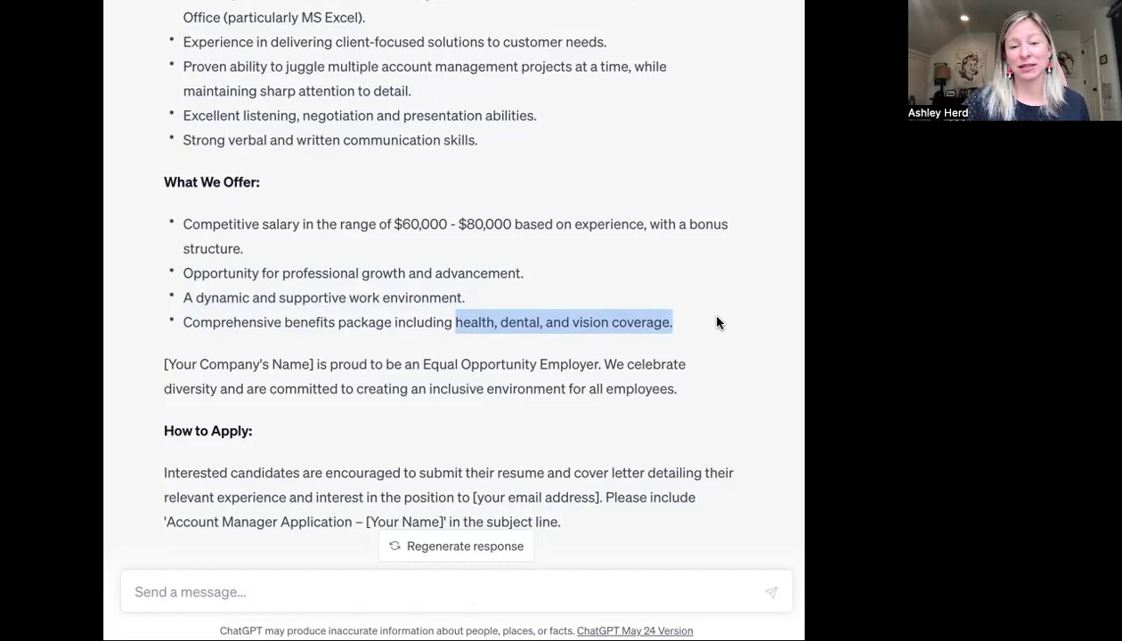
{"action": "left_click", "coordinate": [709, 347]}
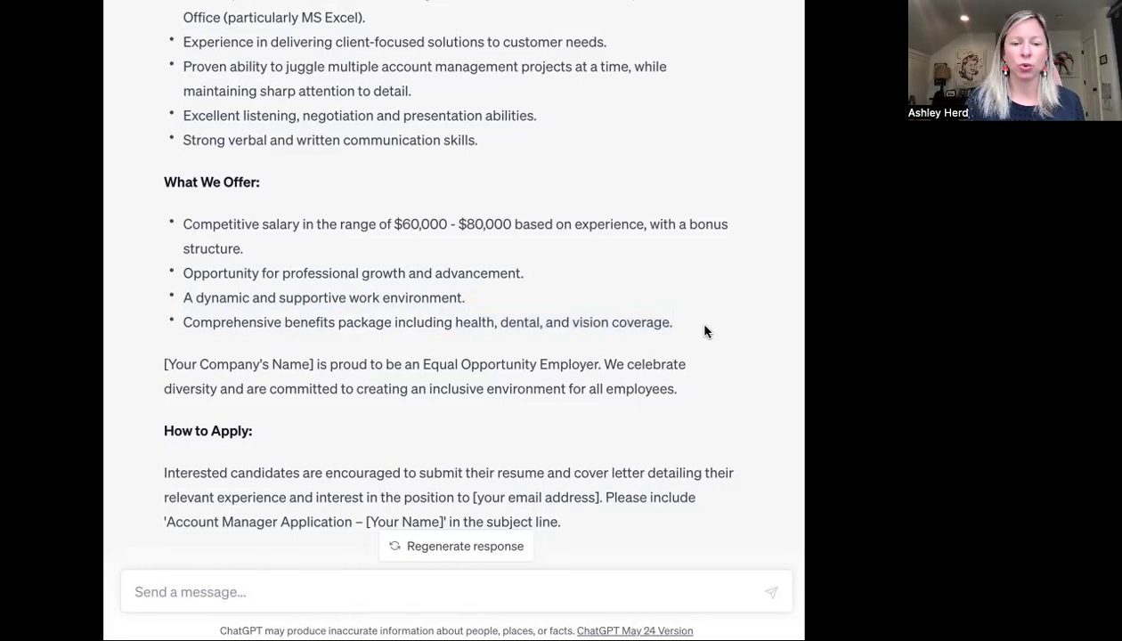
- Highlight the "resume and cover letter" wording under How to Apply and read through to the closing application note
{"action": "scroll", "coordinate": [674, 347], "scroll_direction": "down", "scroll_amount": 2}
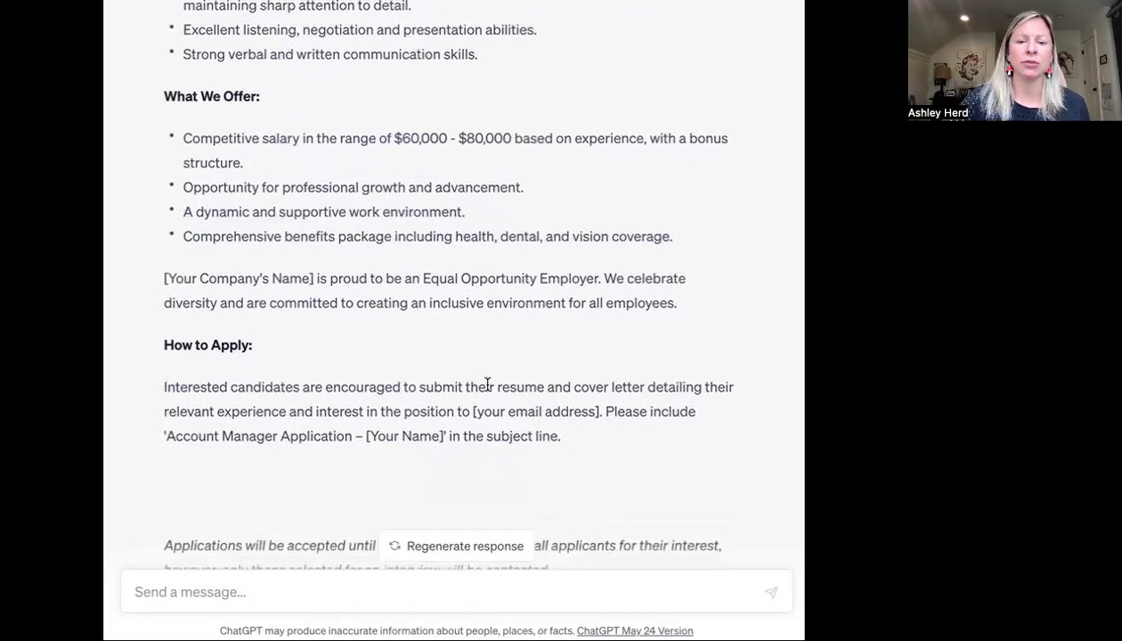
{"action": "left_click_drag", "start_coordinate": [496, 386], "coordinate": [632, 387]}
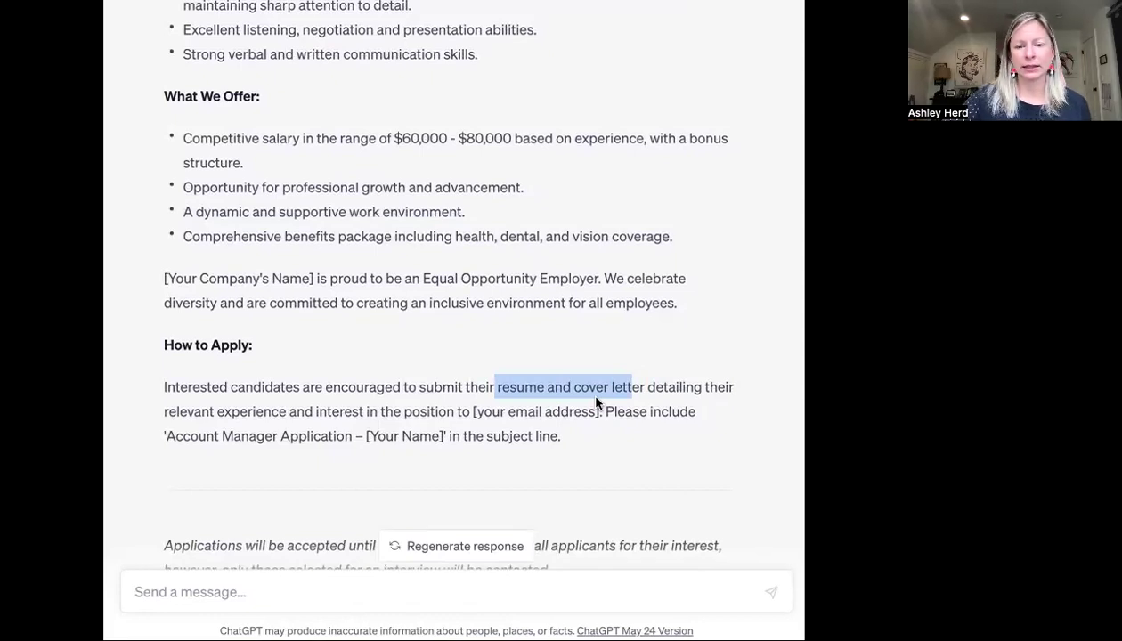
{"action": "scroll", "coordinate": [605, 436], "scroll_direction": "down", "scroll_amount": 2}
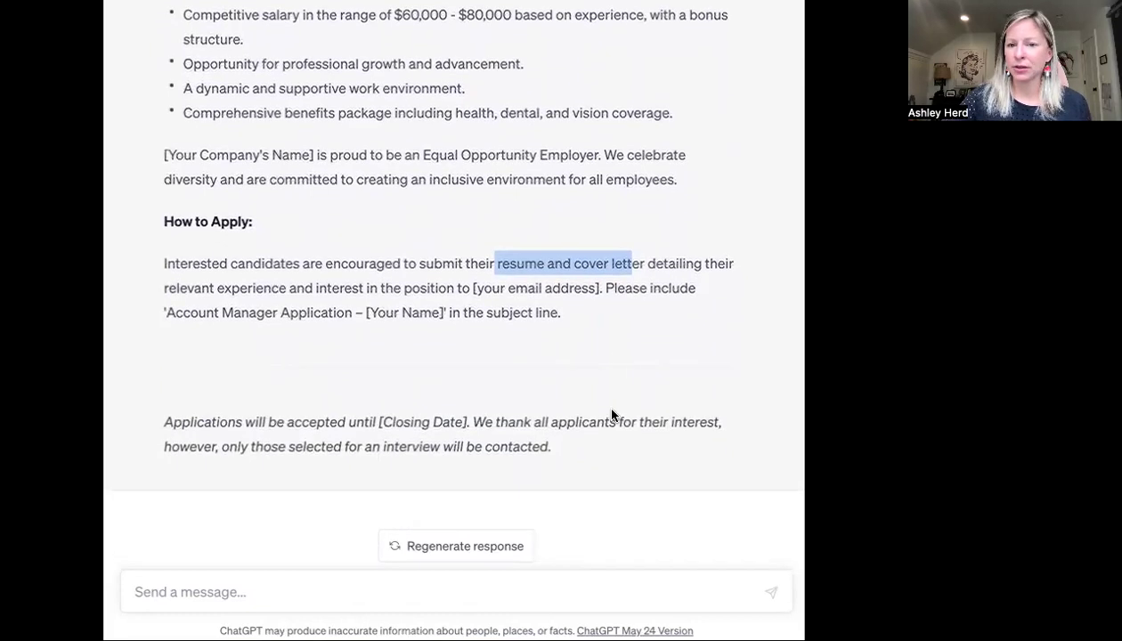
- Send ChatGPT the follow-up prompt "Change to include more information about what goes into the salary range"
{"action": "scroll", "coordinate": [415, 243], "scroll_direction": "up", "scroll_amount": 3}
{"action": "scroll", "coordinate": [510, 260], "scroll_direction": "up", "scroll_amount": 12}
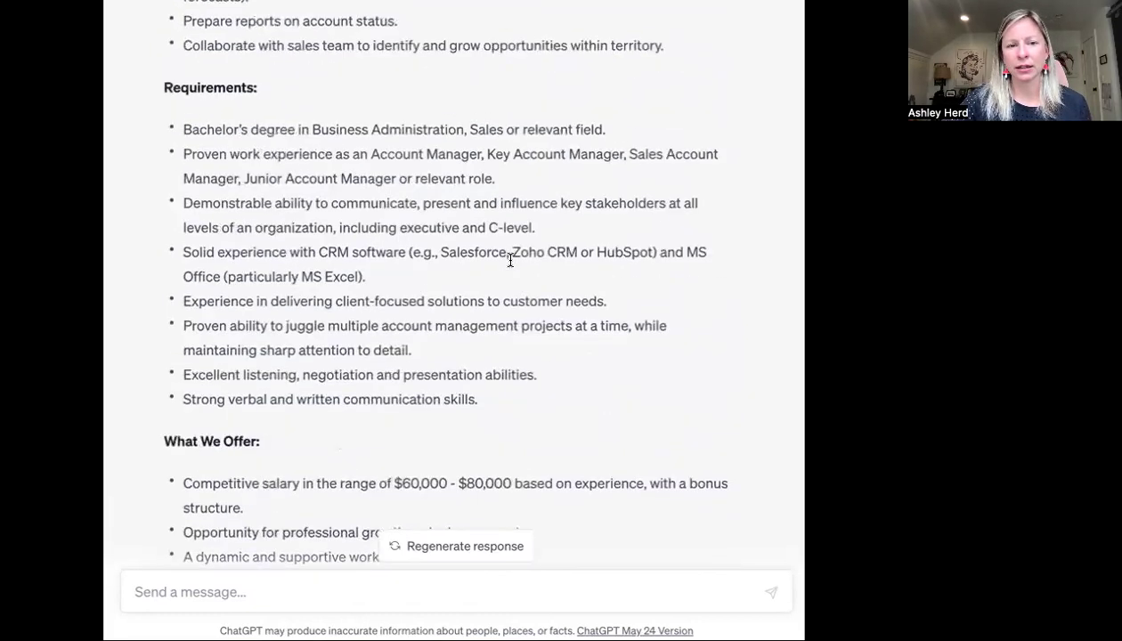
{"action": "scroll", "coordinate": [419, 188], "scroll_direction": "up", "scroll_amount": 2}
{"action": "scroll", "coordinate": [418, 187], "scroll_direction": "down", "scroll_amount": 2}
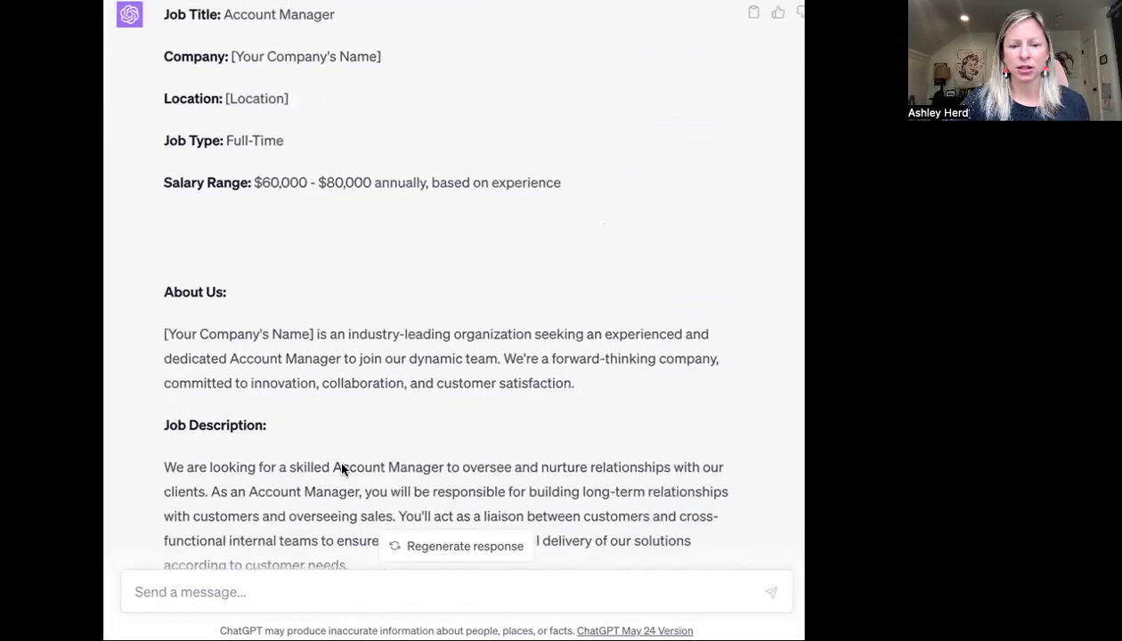
{"action": "left_click", "coordinate": [314, 594]}
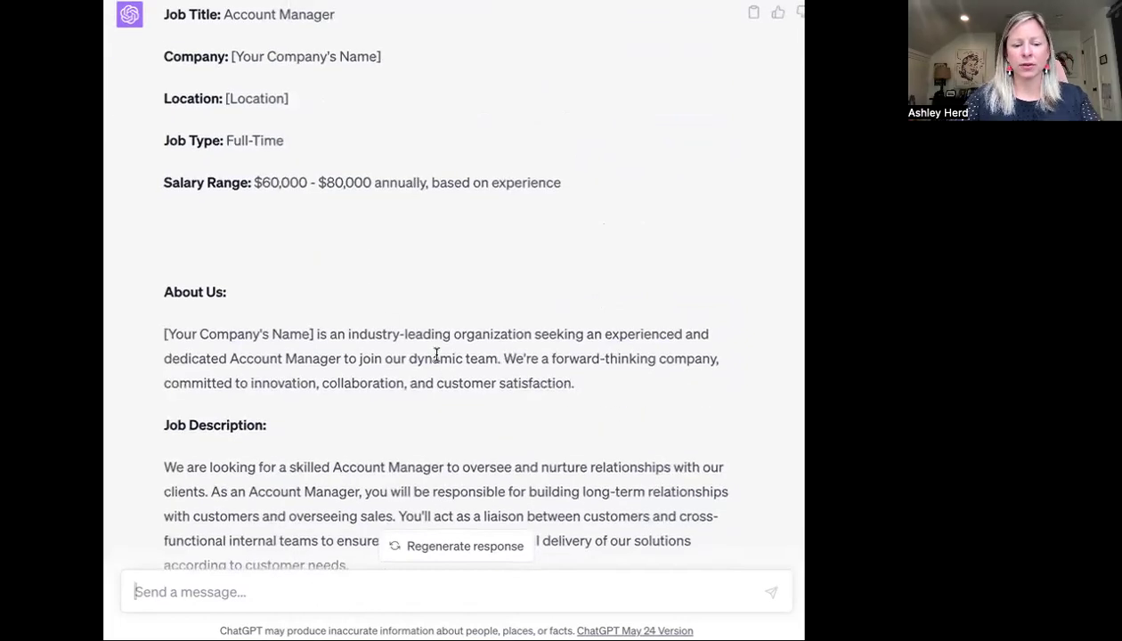
{"action": "type", "text": "Change to in"}
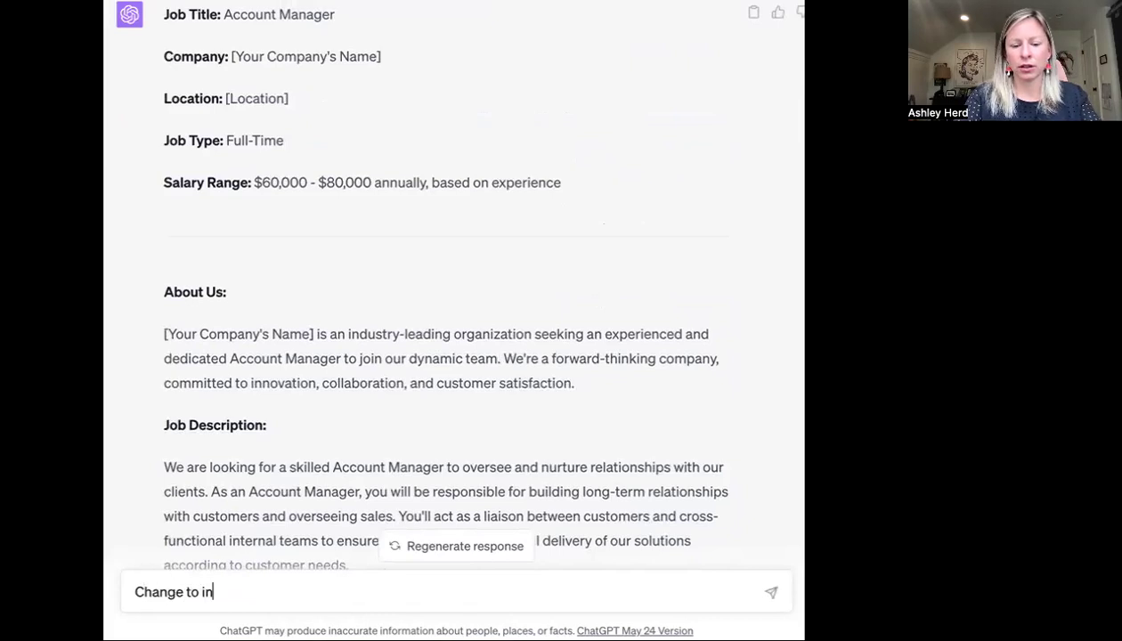
{"action": "type", "text": "clude more information ab"}
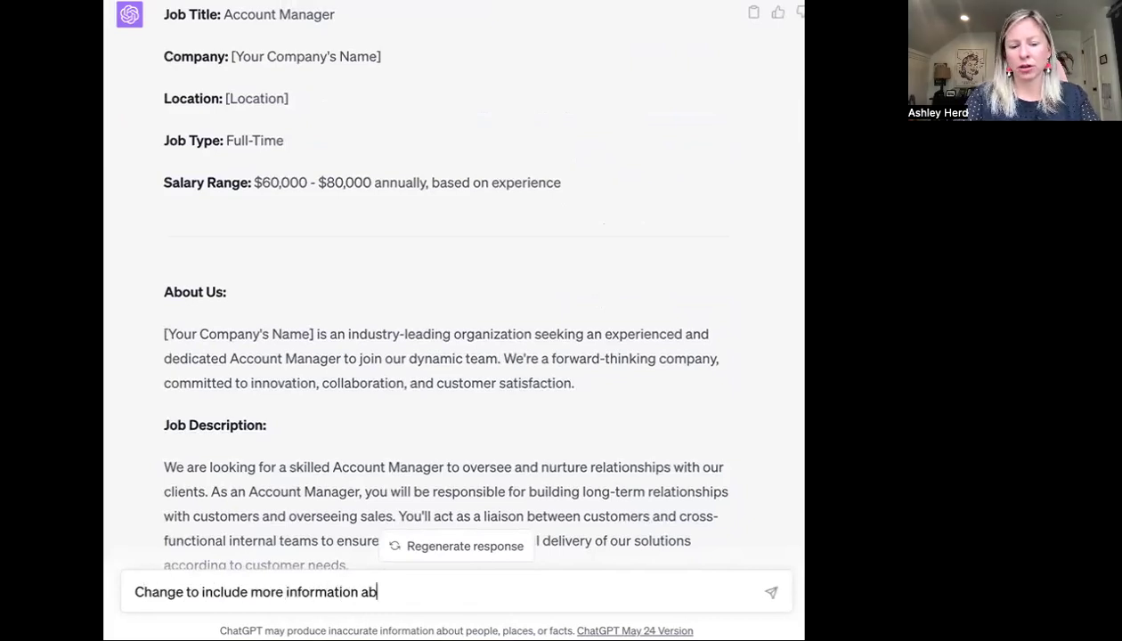
{"action": "type", "text": "out what goes into "}
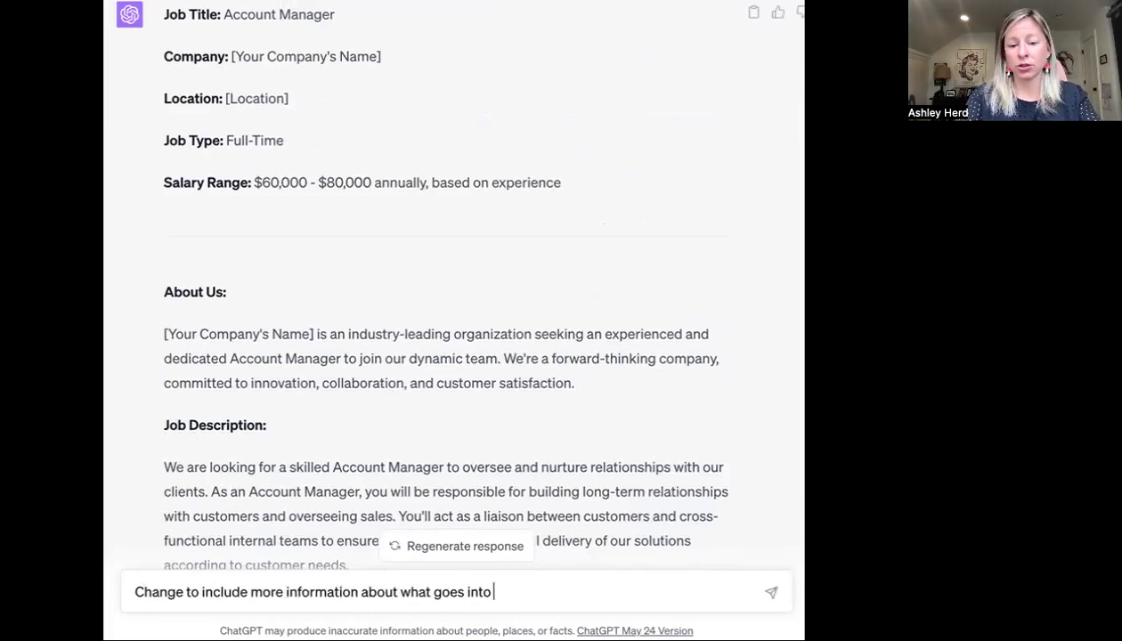
{"action": "type", "text": "the salary range"}
{"action": "key", "text": "Return"}
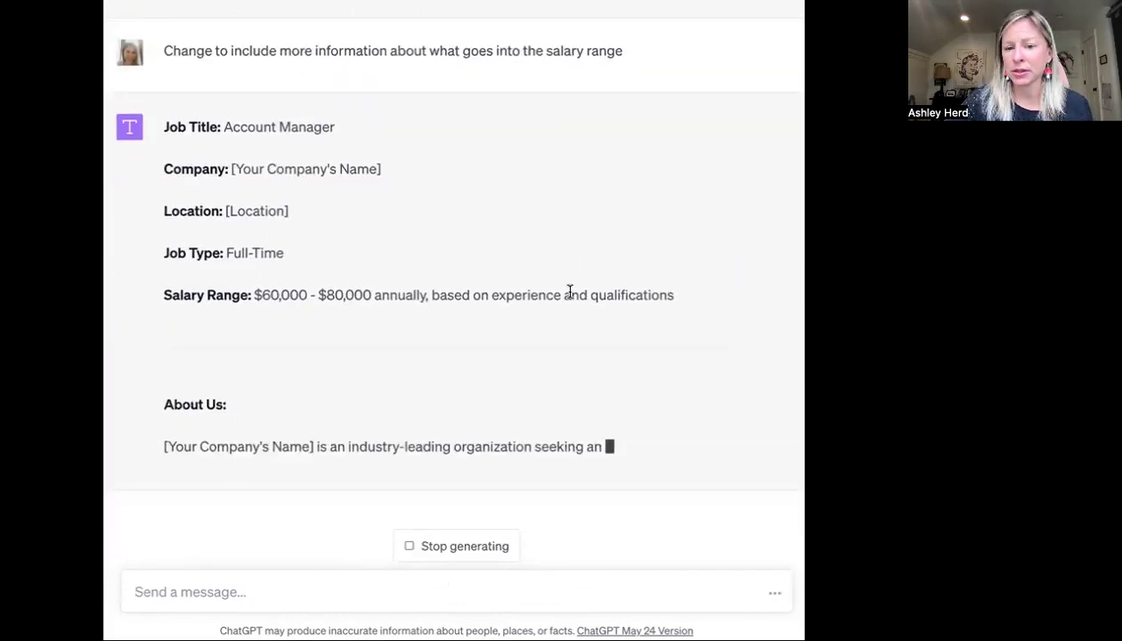
- Highlight the end of the new Salary Range line and compare it with the previous version of the posting
{"action": "left_click_drag", "start_coordinate": [639, 292], "coordinate": [682, 281]}
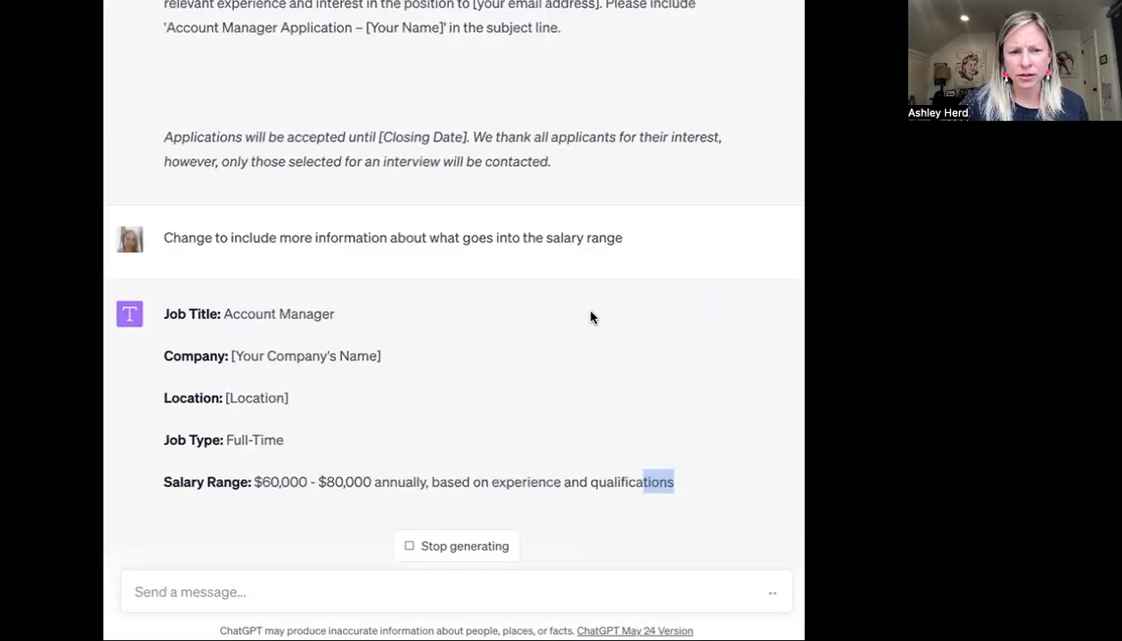
{"action": "scroll", "coordinate": [590, 307], "scroll_direction": "up", "scroll_amount": 10}
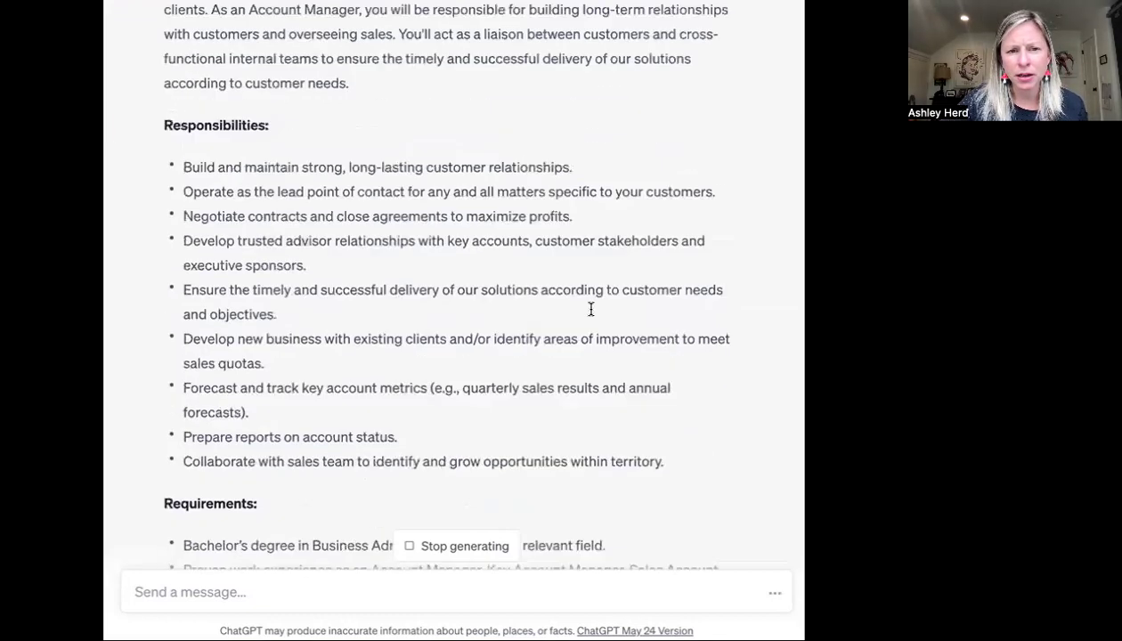
{"action": "scroll", "coordinate": [591, 309], "scroll_direction": "up", "scroll_amount": 3}
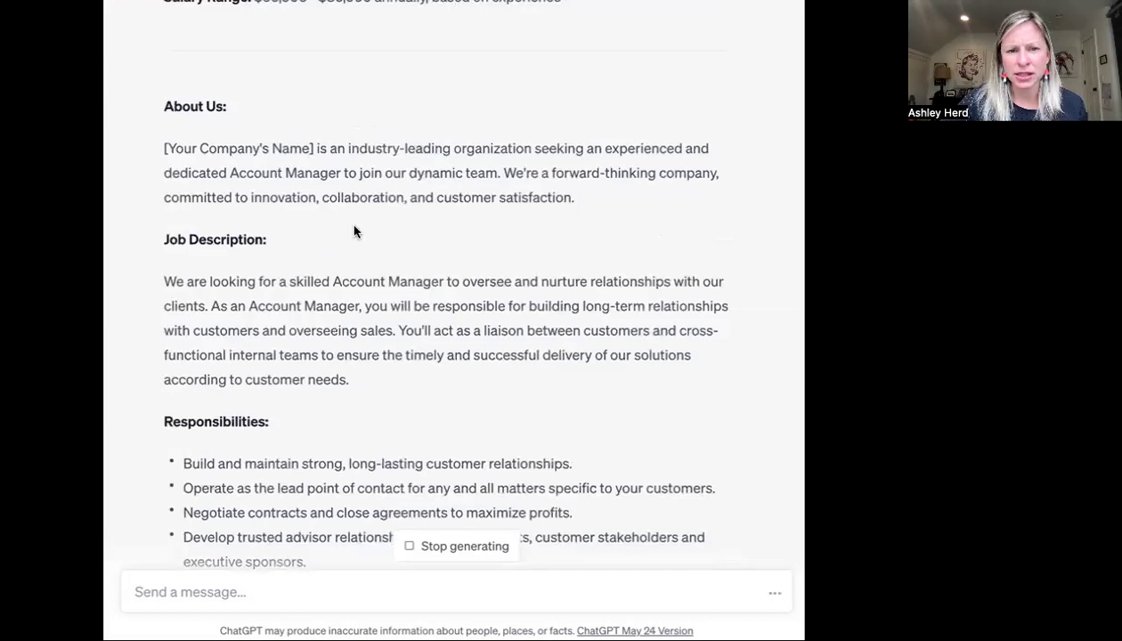
- Review the regenerated What We Offer section and highlight the salary figures "$60,000 - $80,000" in its first bullet
{"action": "scroll", "coordinate": [365, 241], "scroll_direction": "down", "scroll_amount": 12}
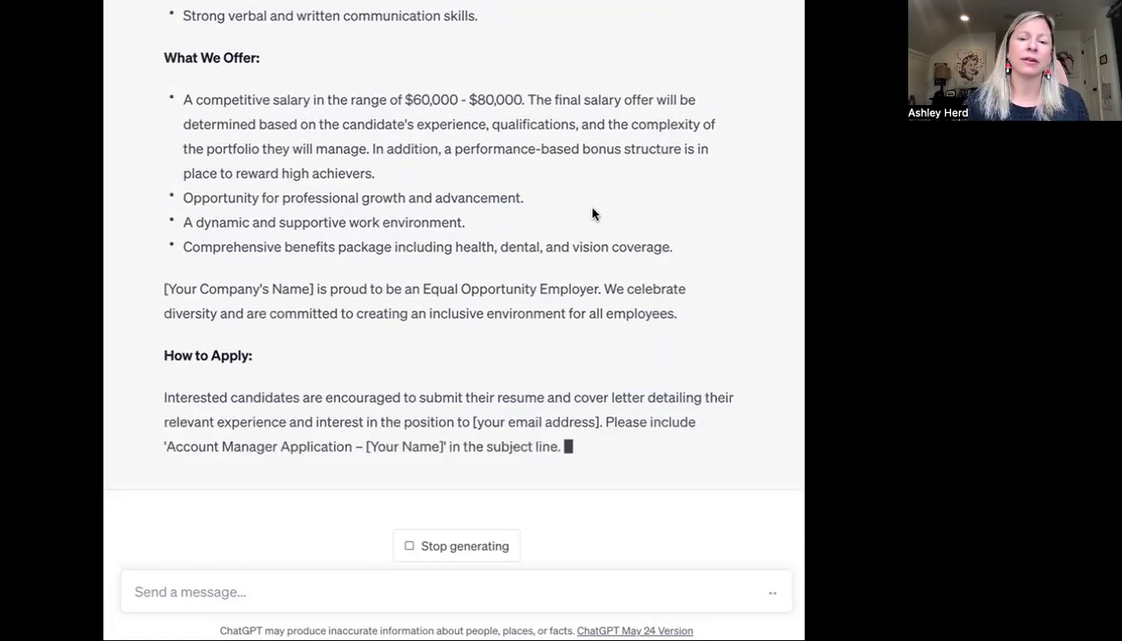
{"action": "scroll", "coordinate": [566, 180], "scroll_direction": "up", "scroll_amount": 2}
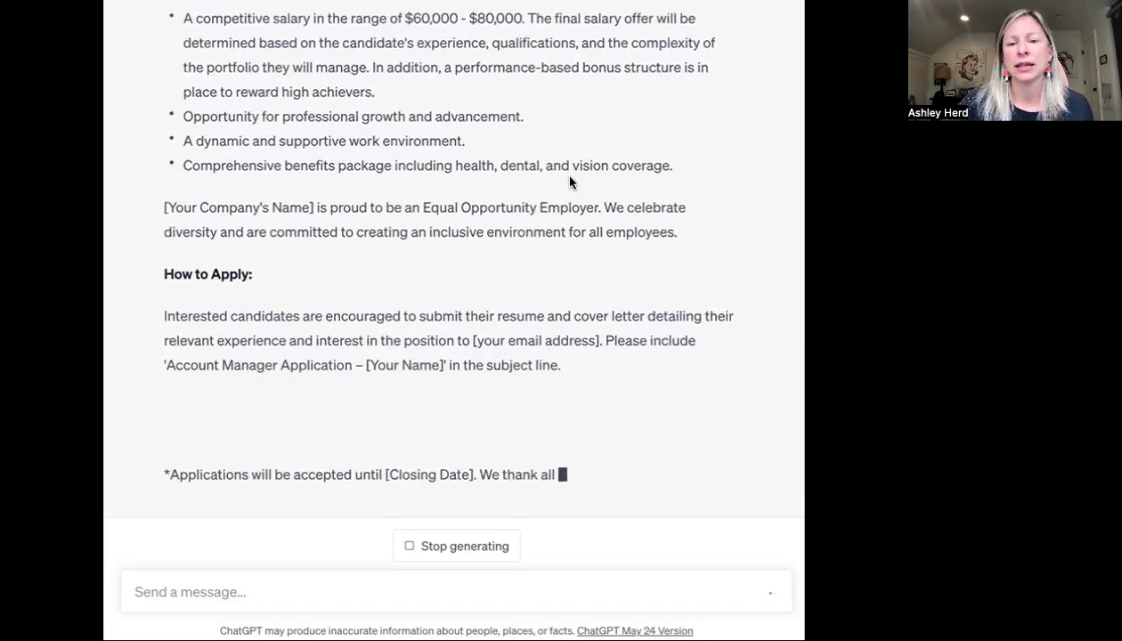
{"action": "scroll", "coordinate": [553, 157], "scroll_direction": "up", "scroll_amount": 1}
{"action": "left_click_drag", "start_coordinate": [529, 122], "coordinate": [405, 123]}
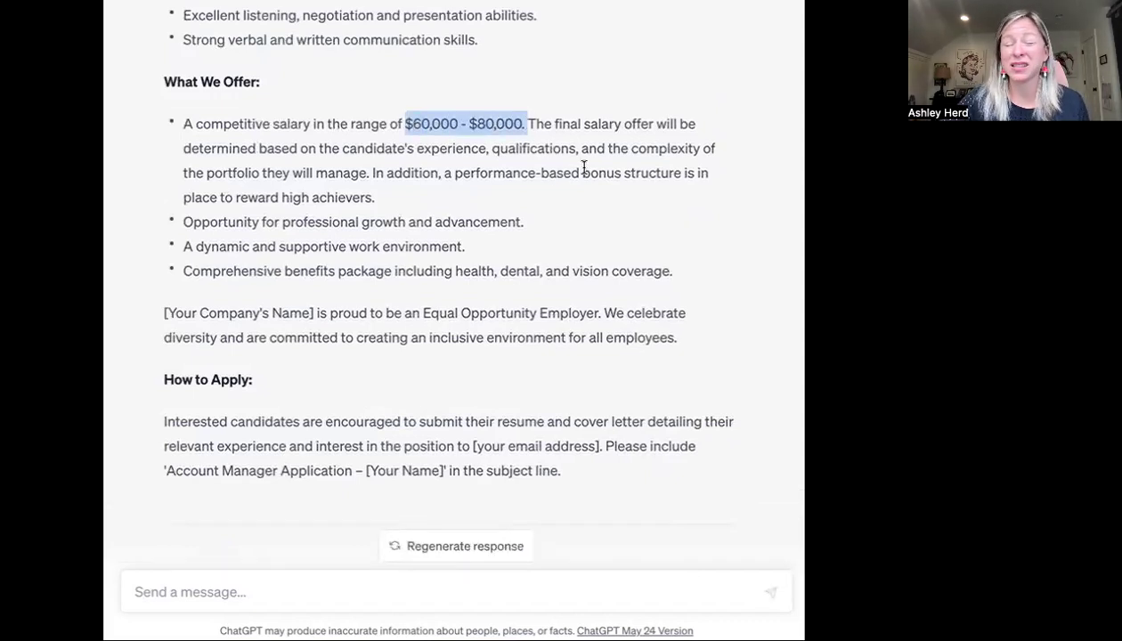